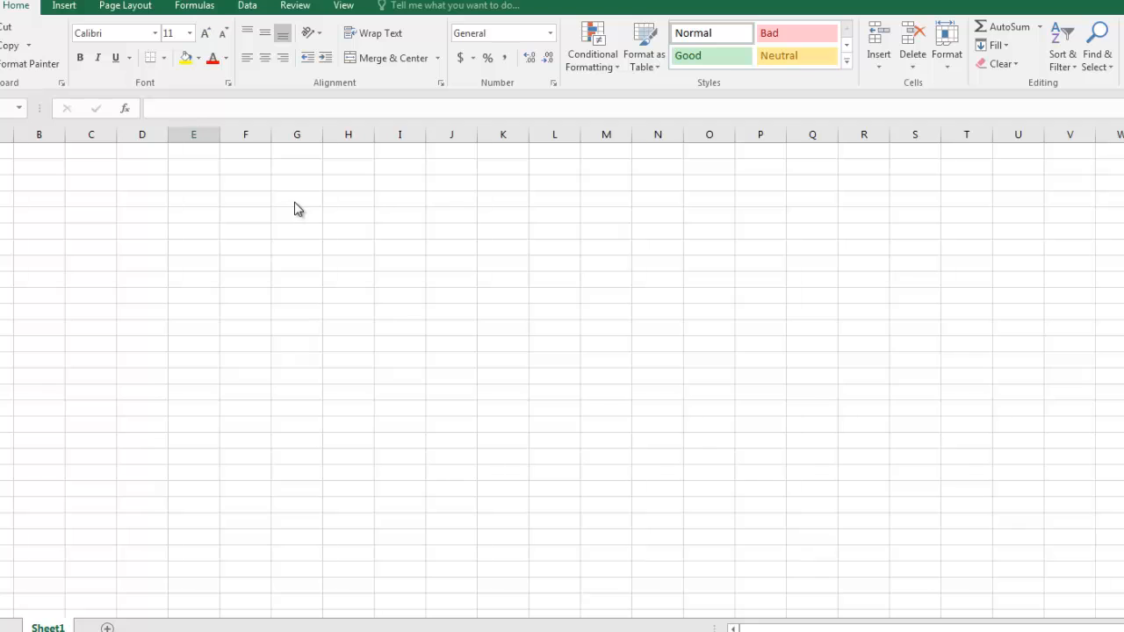
Enter January as the first month header in column E and fill the month series across to April in column H
left_click(295, 202)
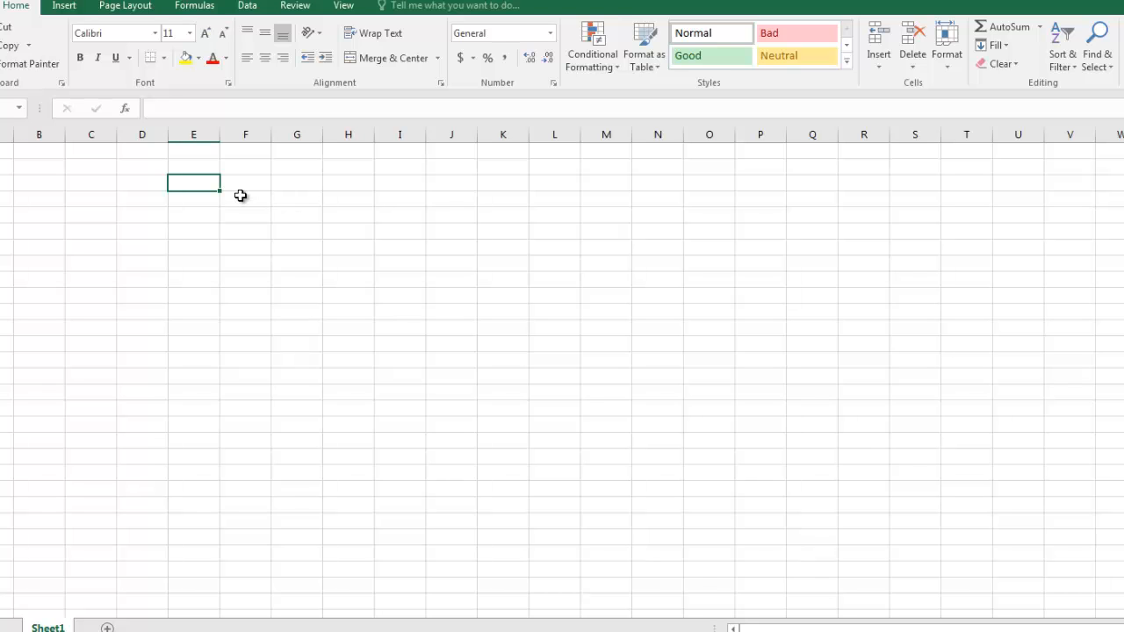
type("January")
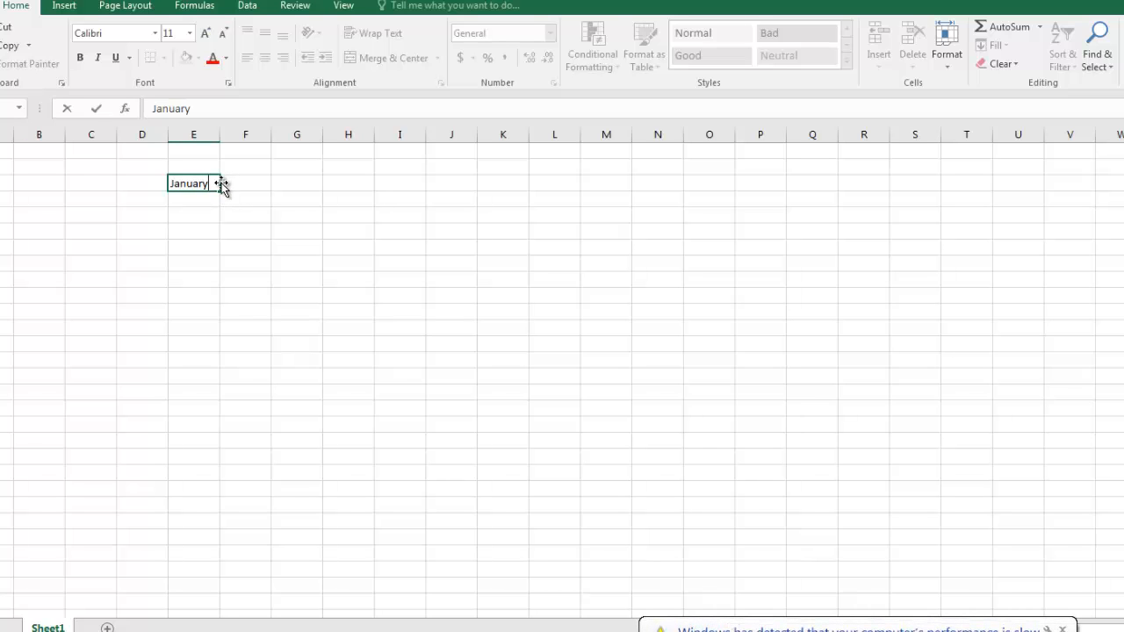
left_click_drag(220, 193, 373, 197)
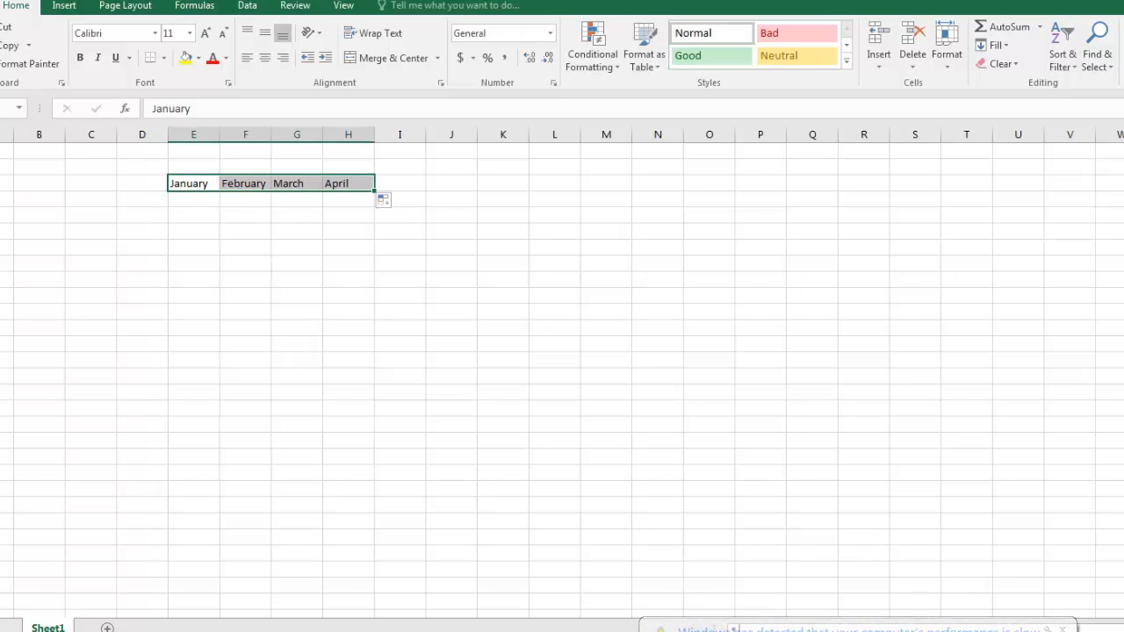
left_click(1063, 630)
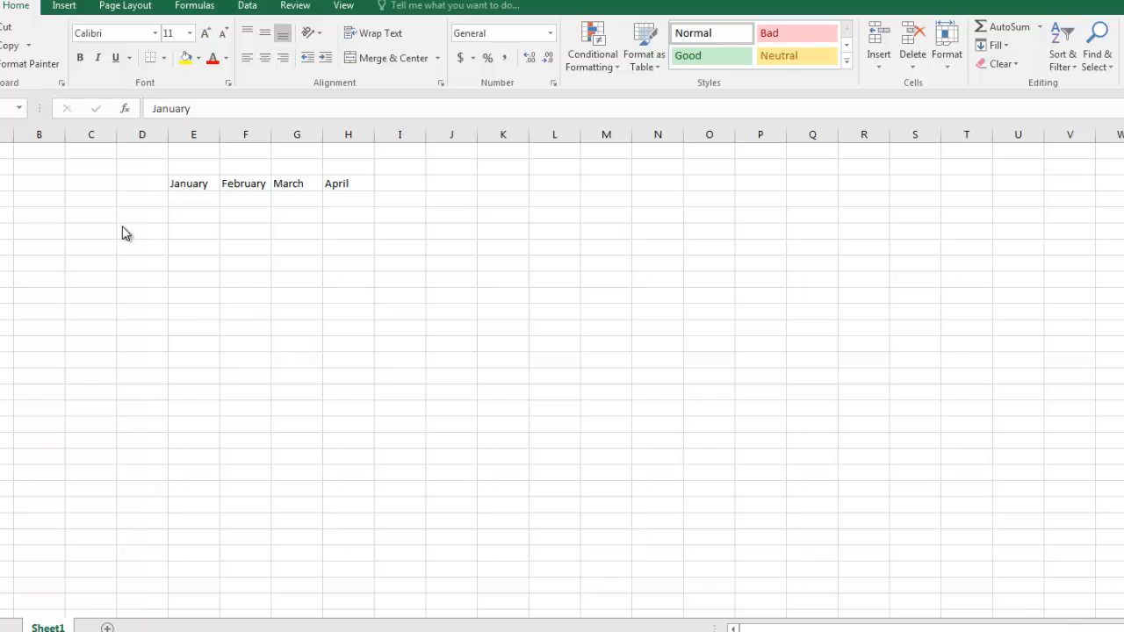
Enter the row labels T-shirt and Full Shirt in column D, starting directly below the month header row
left_click(142, 202)
left_click(142, 202)
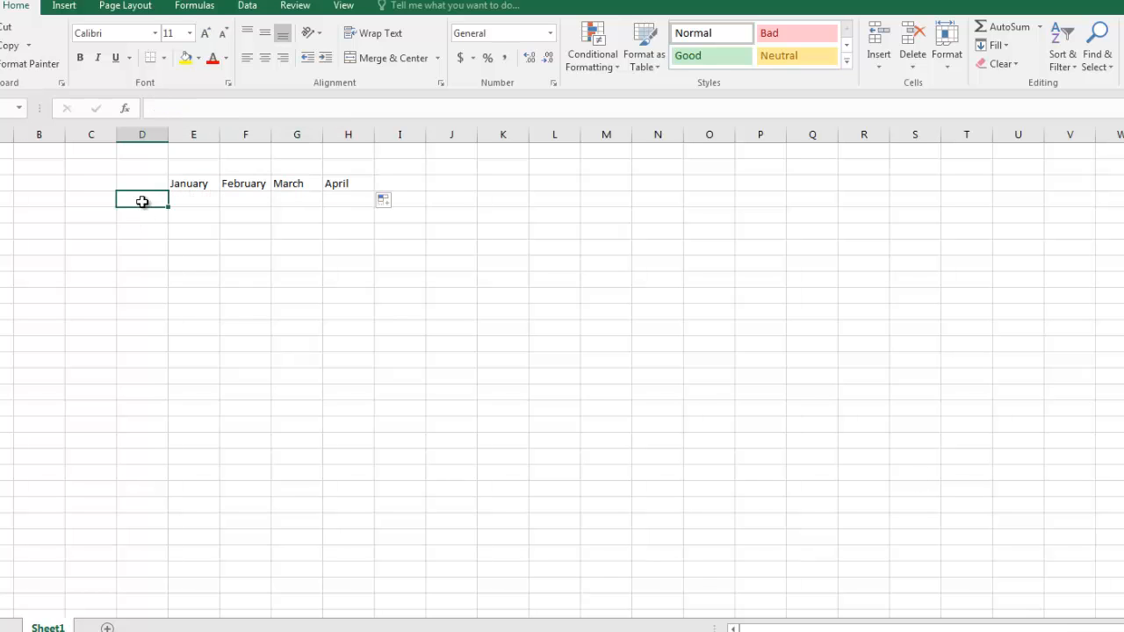
type("T-shu")
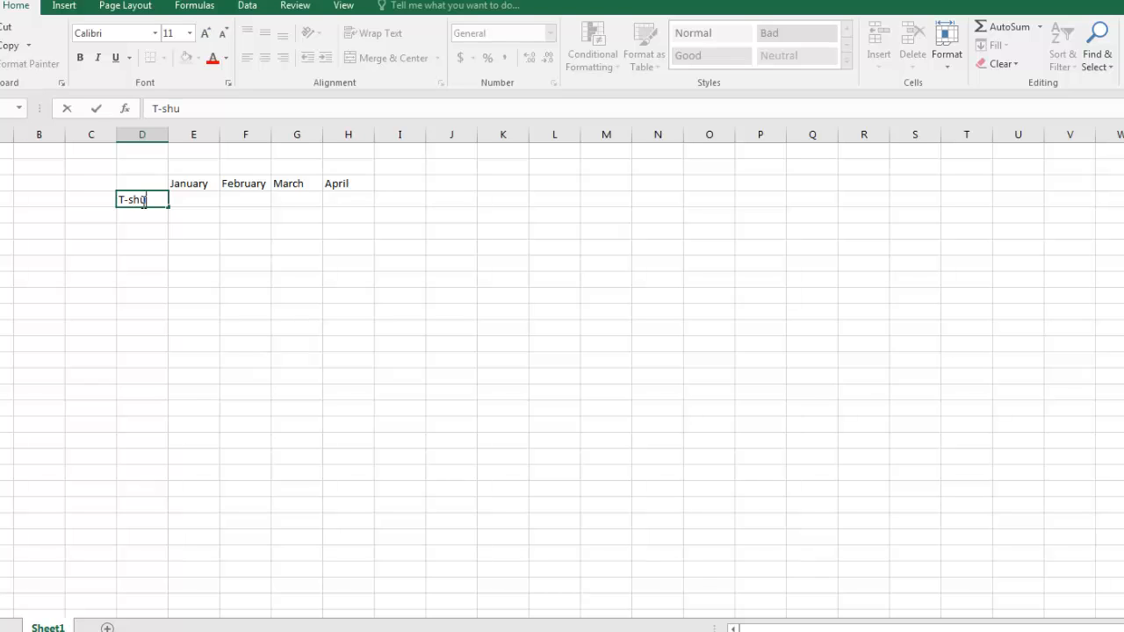
key("BackSpace")
type("irt")
key("Return")
type("F")
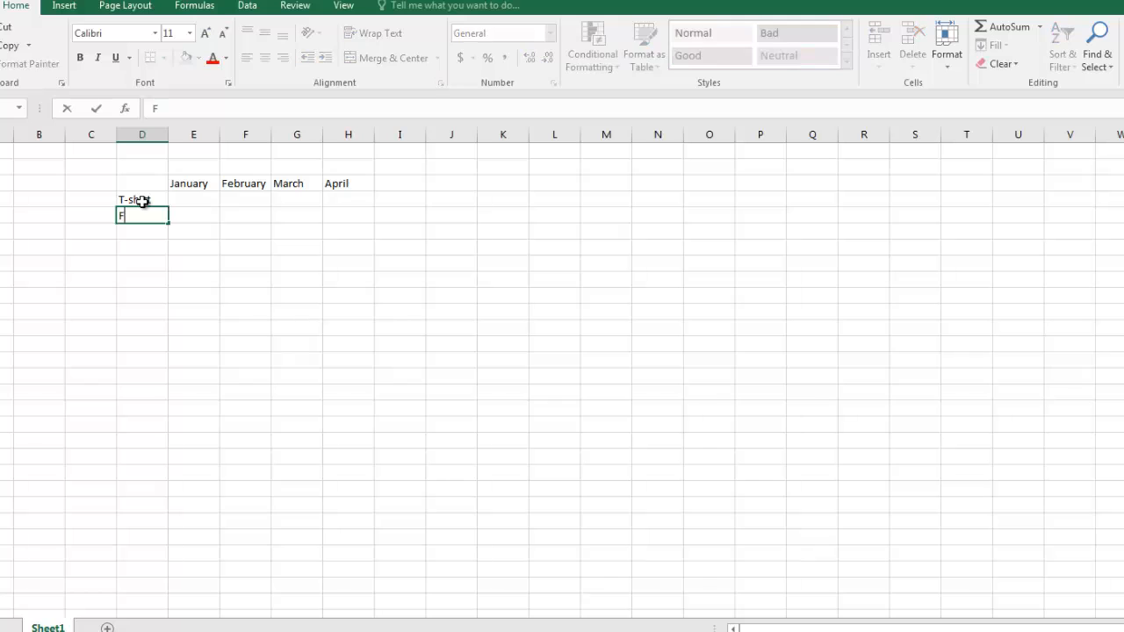
type("ull Shirt")
key("Return")
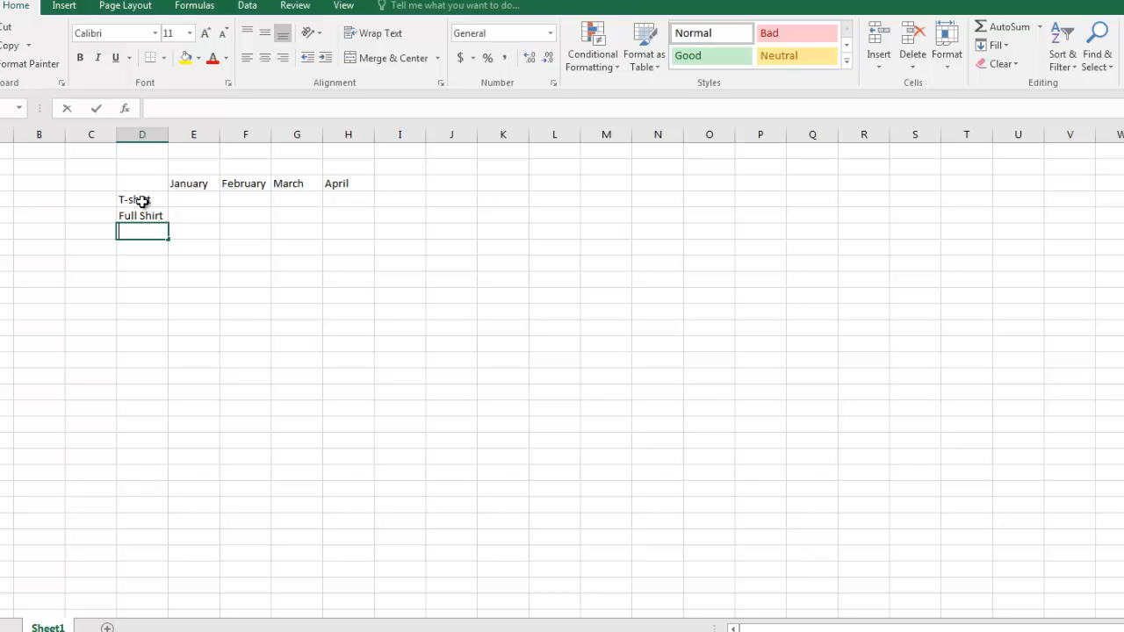
Add the row labels Full Pant and Half Pant below Full Shirt in column D
type("Full Pant")
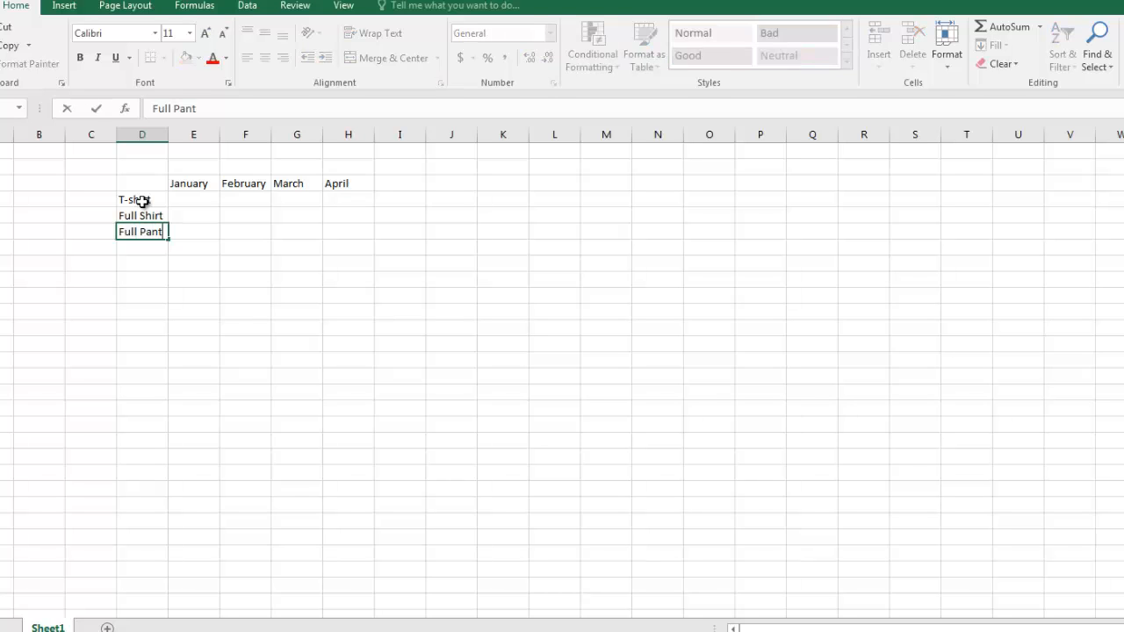
key("Return")
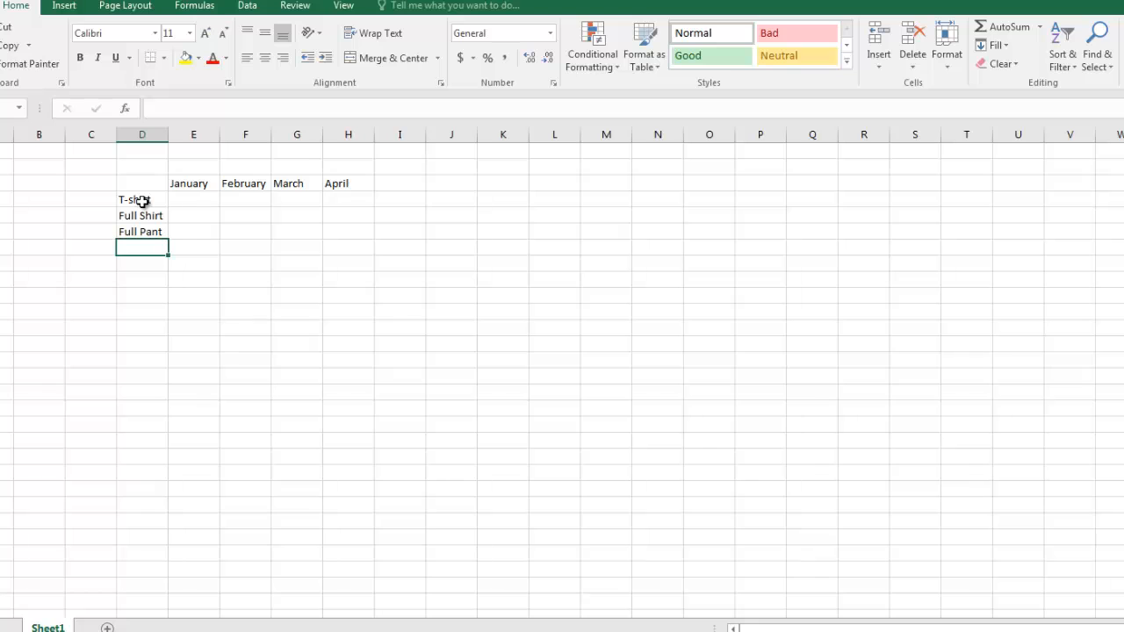
type("Half Pa")
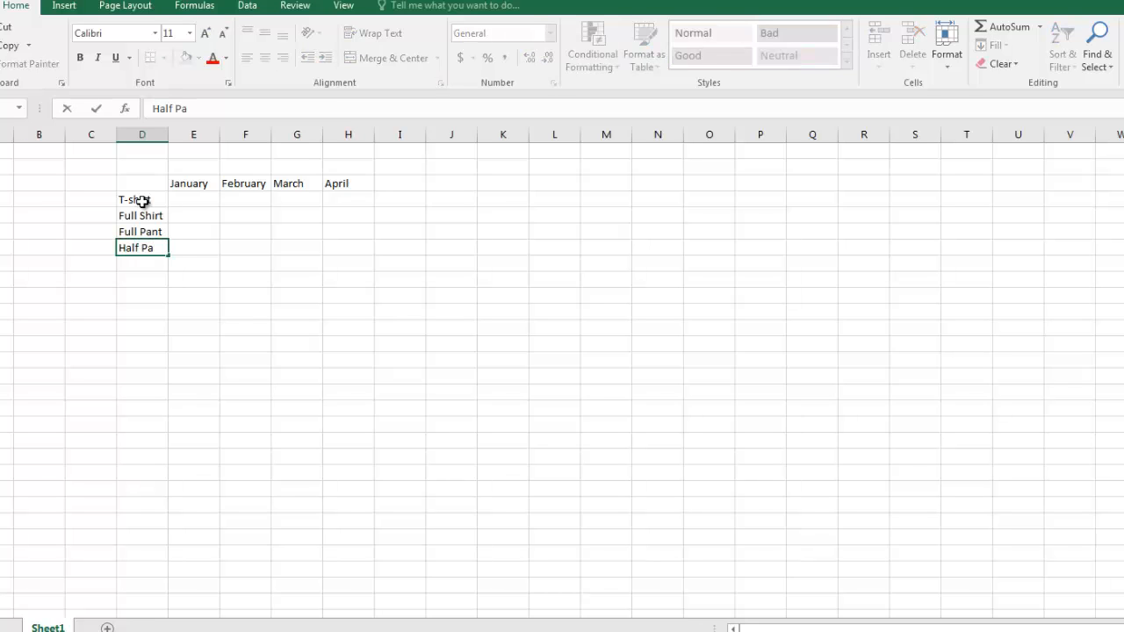
type("nt")
key("Return")
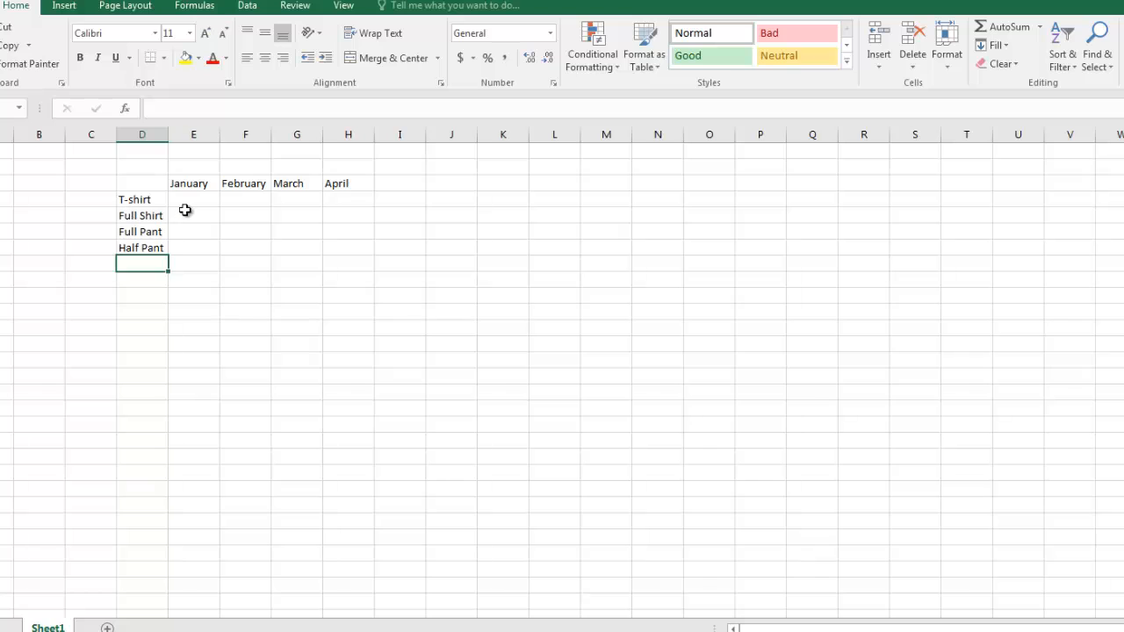
Fill the T-shirt row with 2000, 3000, 1500 and 6000 for January through April
left_click(179, 201)
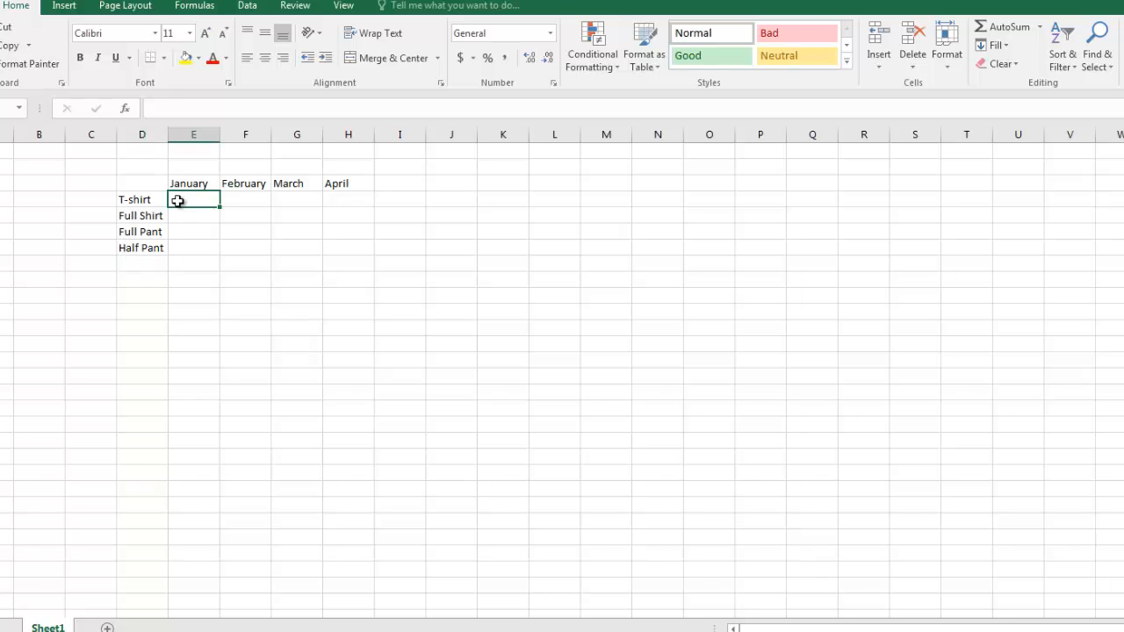
type("2000")
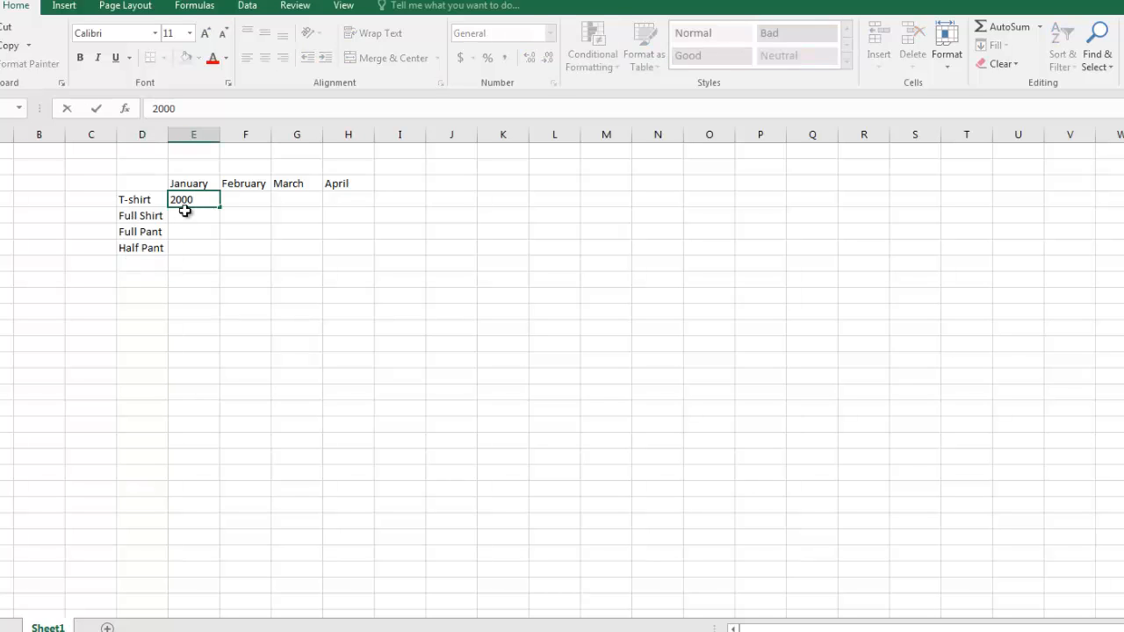
key("Tab")
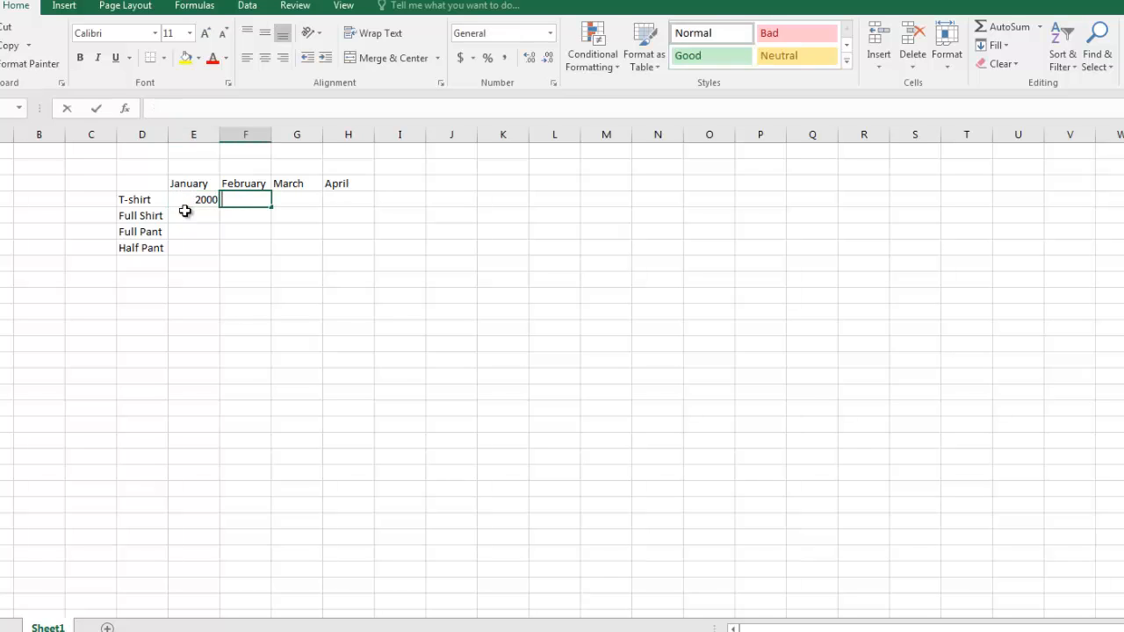
type("3000")
key("Tab")
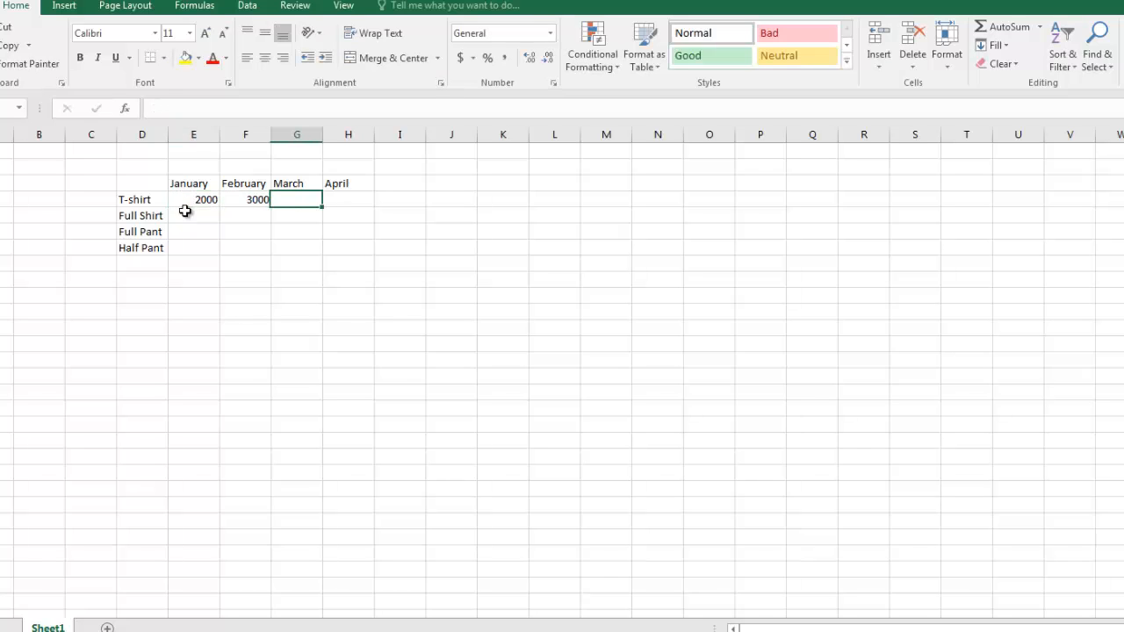
type("1500")
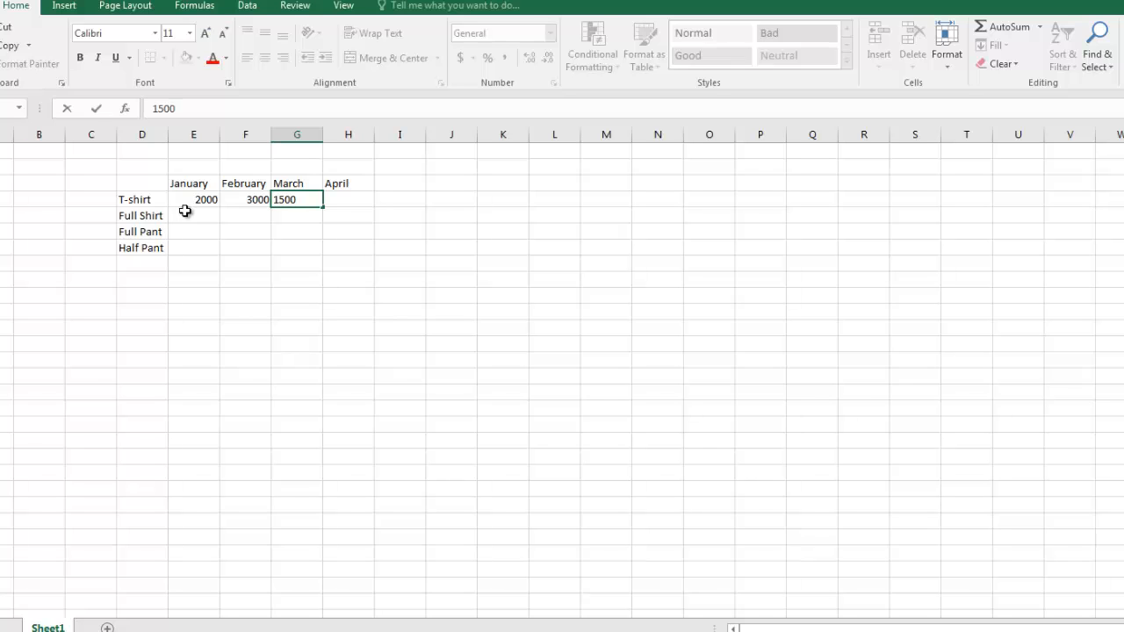
key("Tab")
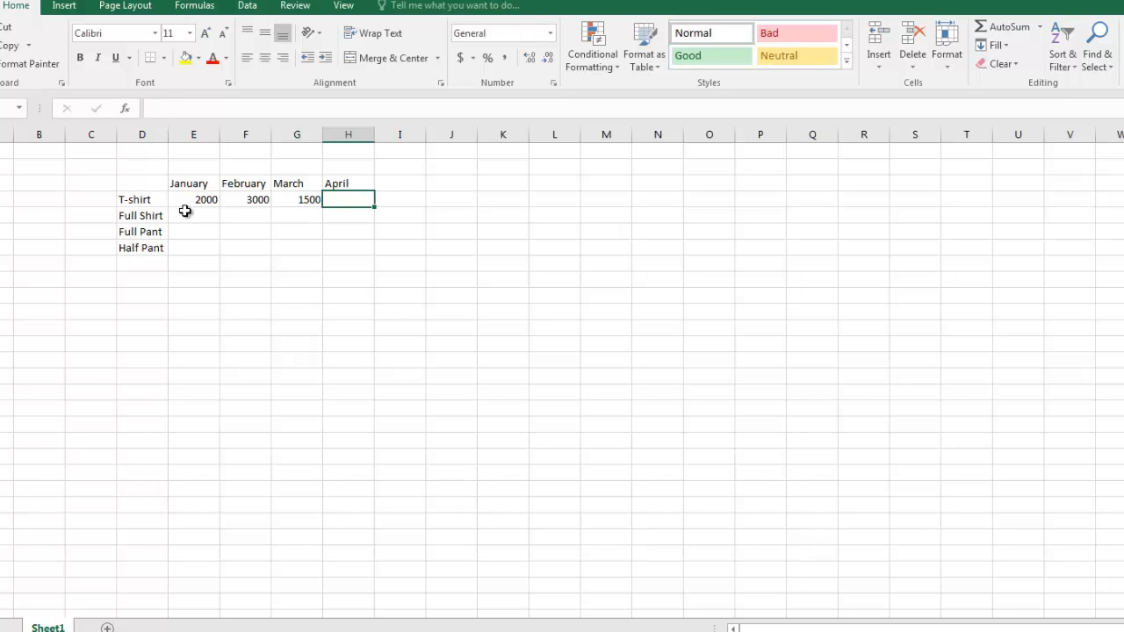
type("6000")
key("Return")
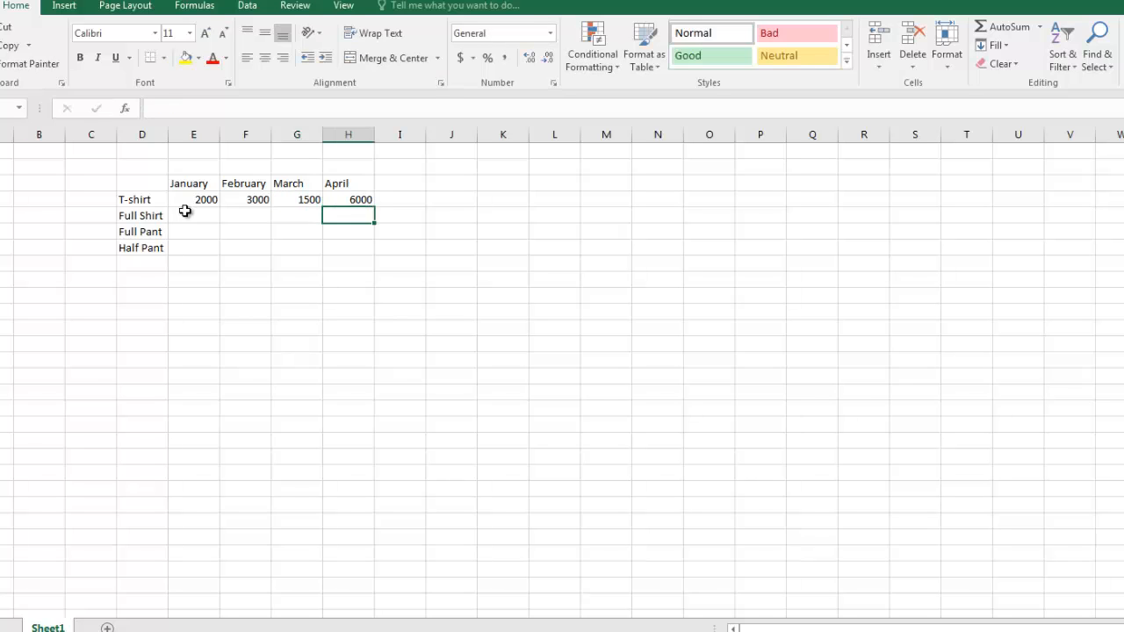
Fill the Full Shirt row with 2000, 2500, 1000 and 3000 for January through April
key("Left")
key("Home")
key("Right")
key("Right")
key("Right")
key("Right")
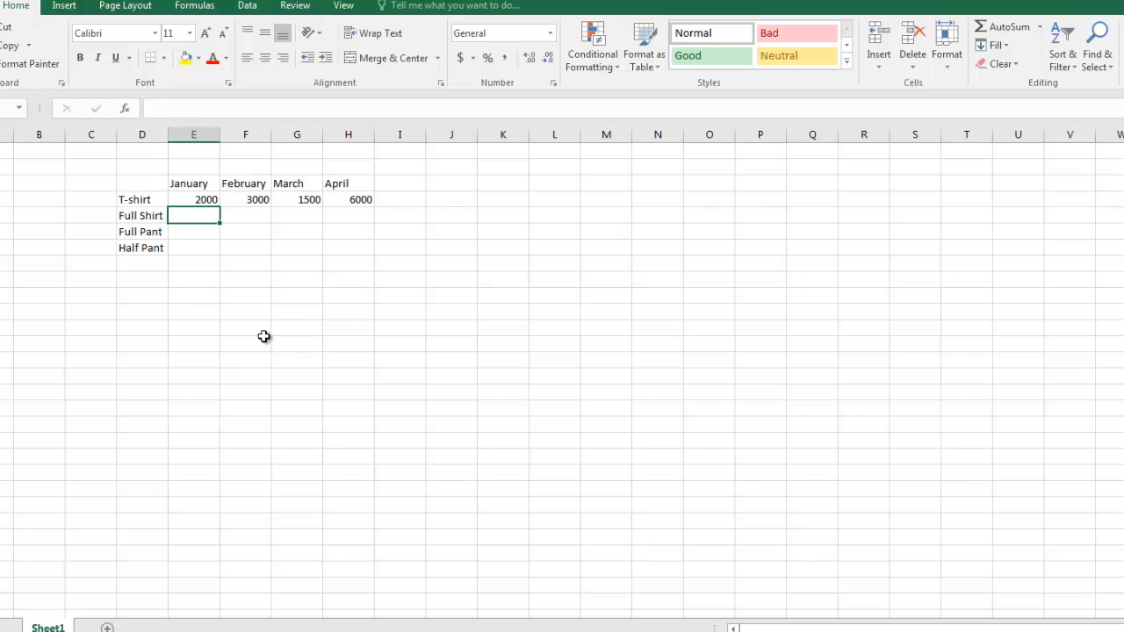
type("2000")
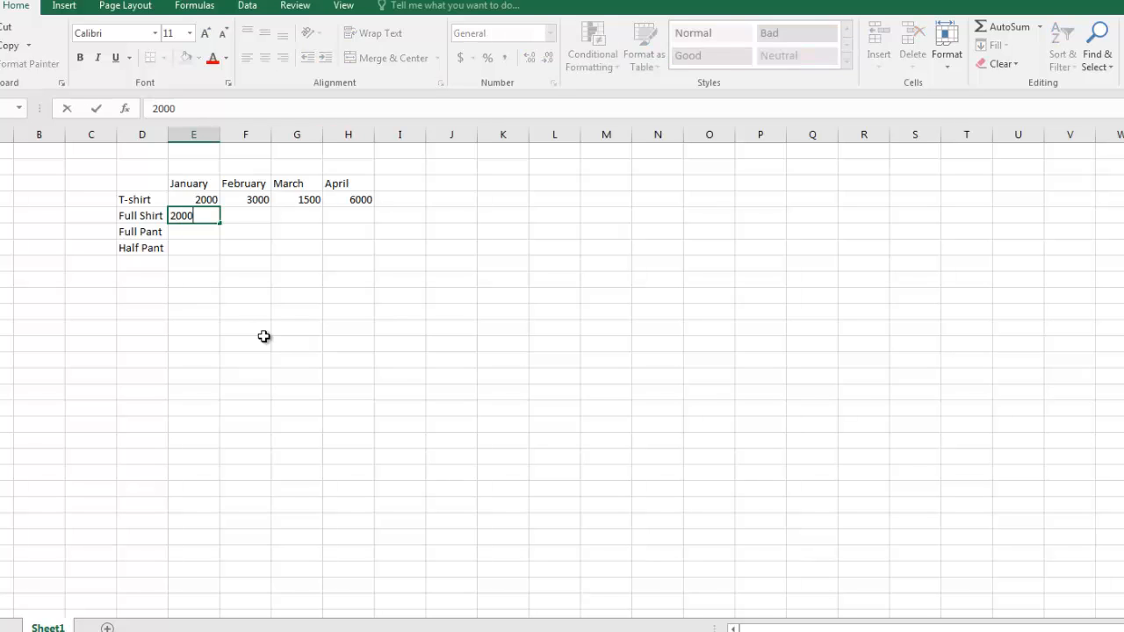
key("Tab")
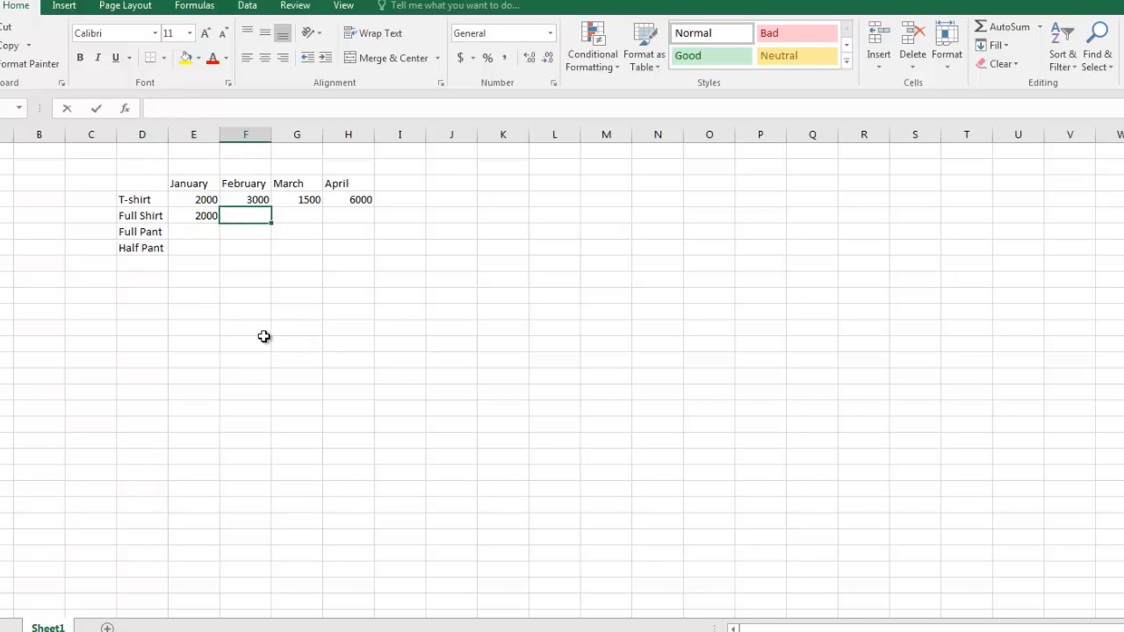
type("2500")
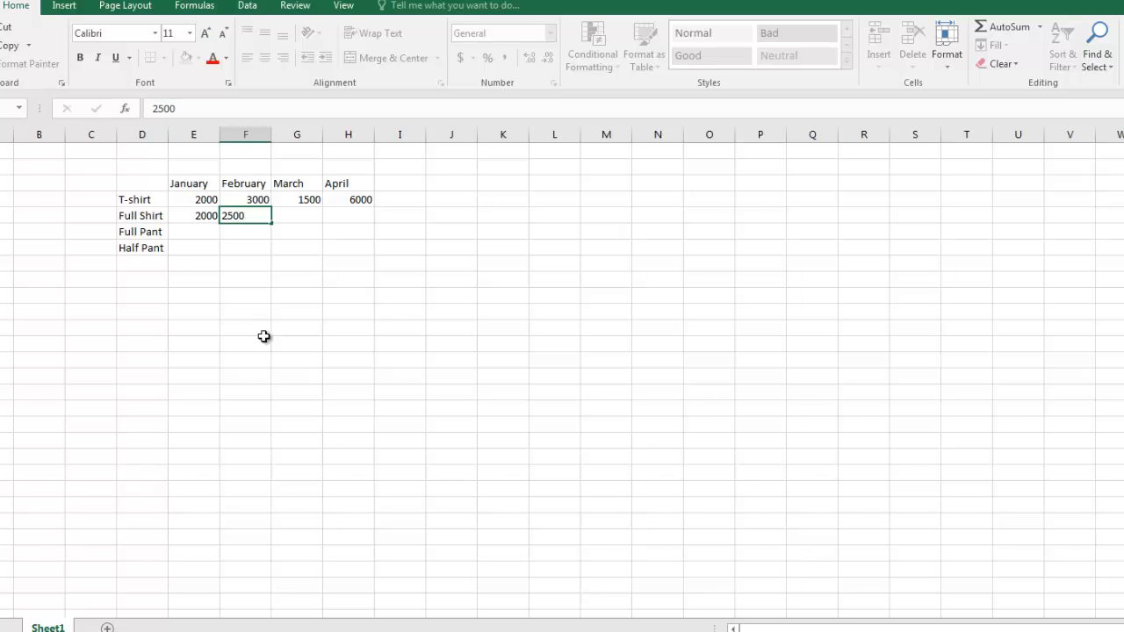
key("Tab")
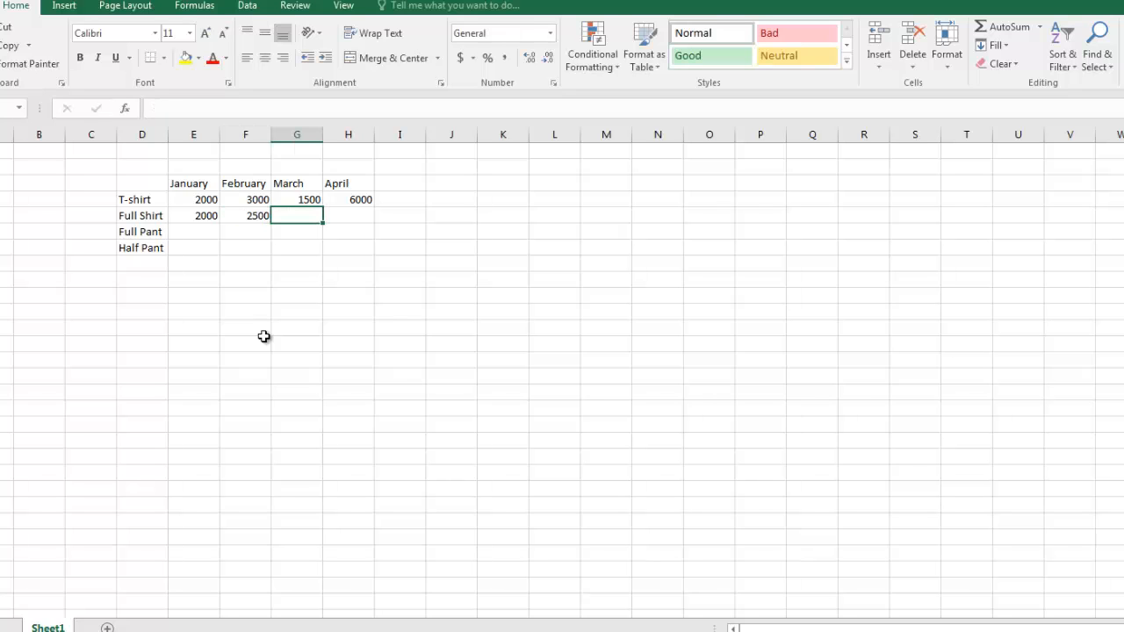
type("1000")
key("Tab")
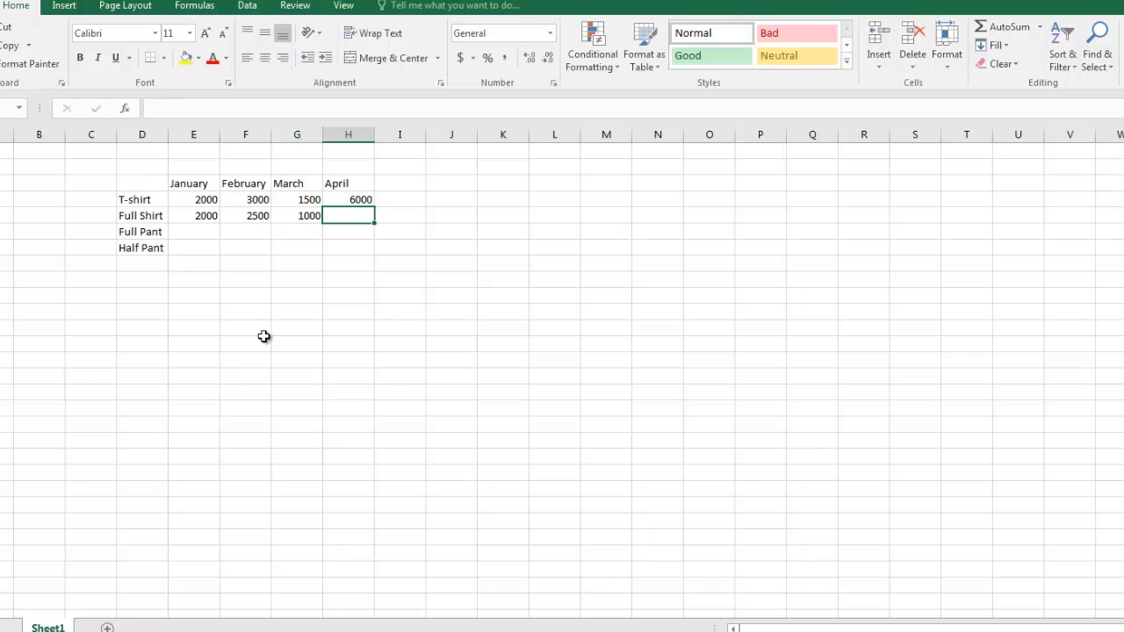
type("300")
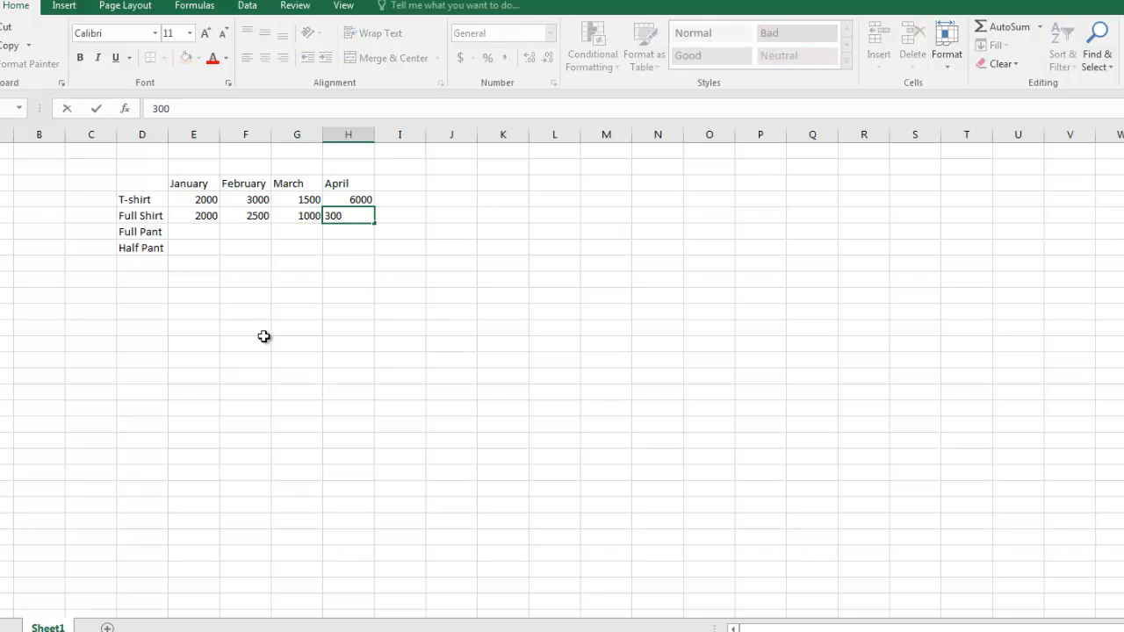
type("0")
key("Return")
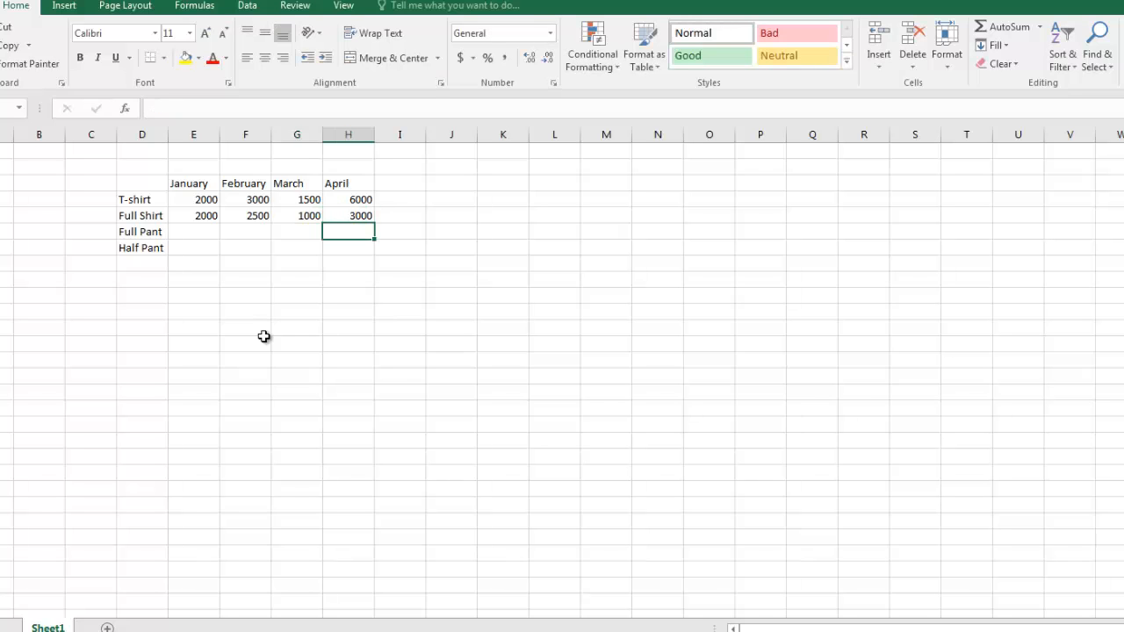
Copy the T-shirt values for March and April into the Full Pant cells for January and February
left_click(317, 201)
left_click_drag(322, 201, 335, 198)
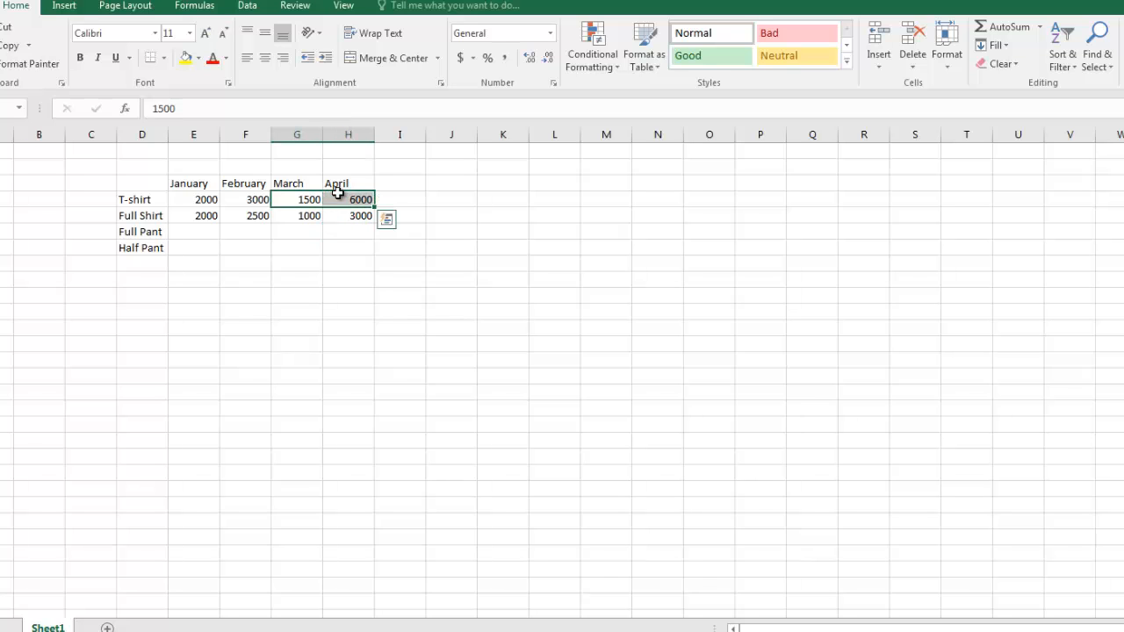
key("ctrl+c")
left_click(193, 230)
key("ctrl+v")
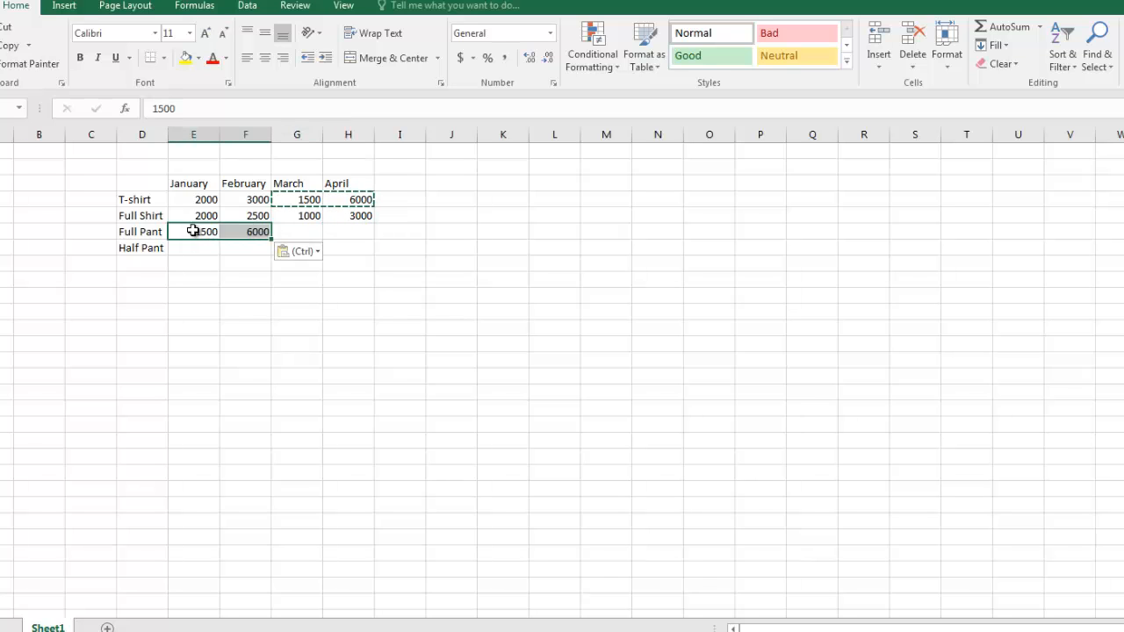
Copy the Full Shirt values for January and February into the Full Pant cells for March and April
left_click_drag(211, 218, 339, 230)
key("ctrl+c")
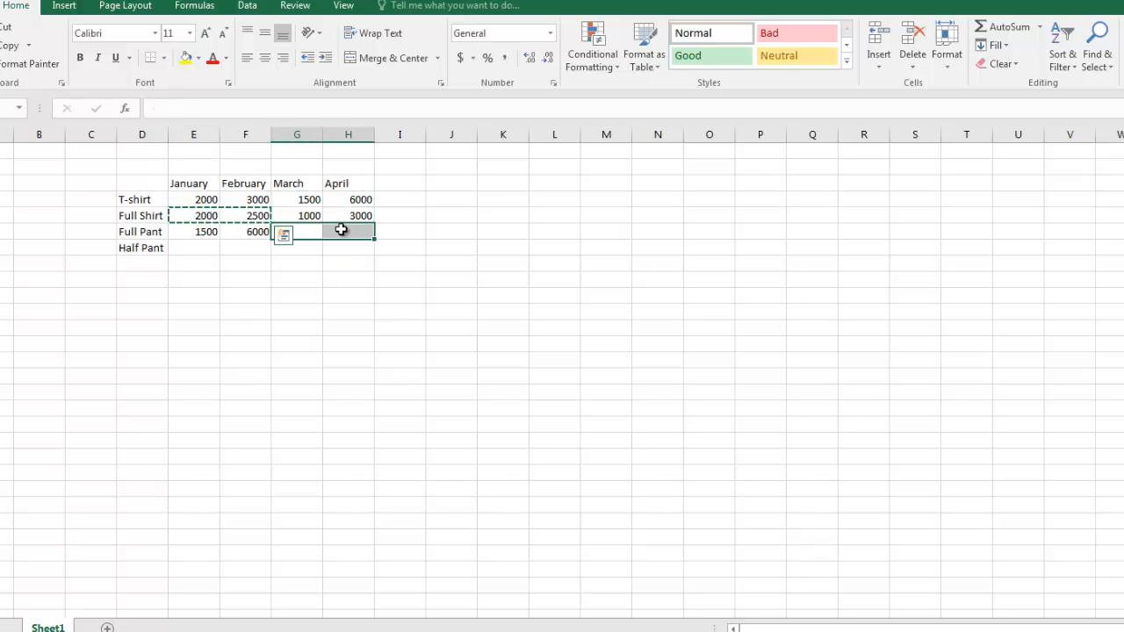
key("ctrl+v")
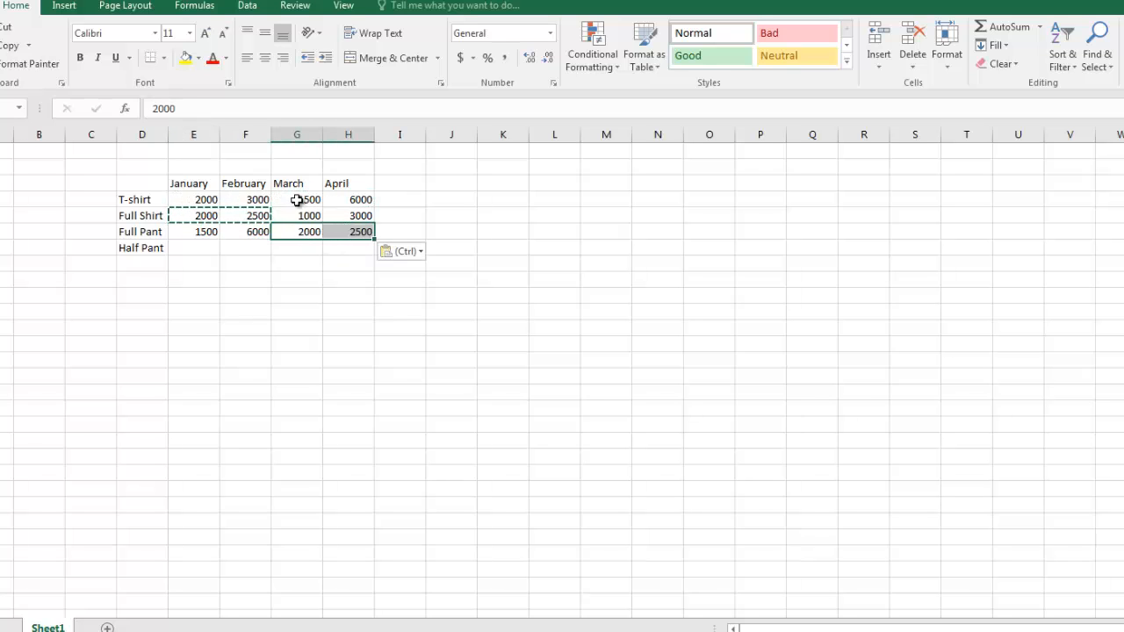
Copy the Full Shirt values for March and April into the Half Pant cells for January and February
left_click_drag(299, 211, 354, 216)
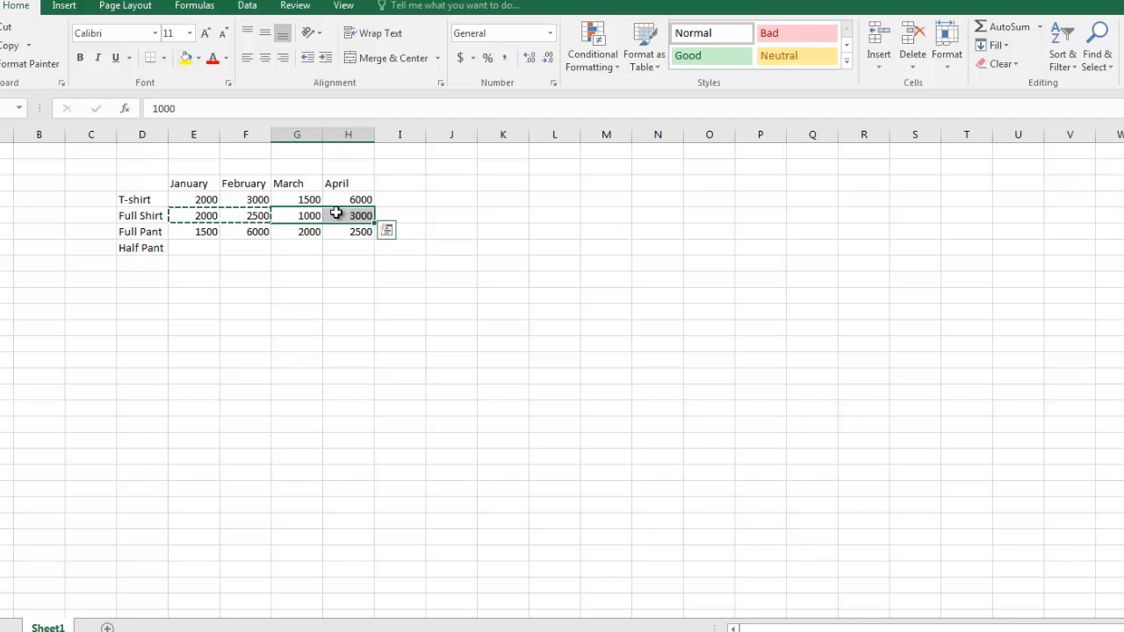
key("ctrl+c")
left_click(199, 247)
key("ctrl+v")
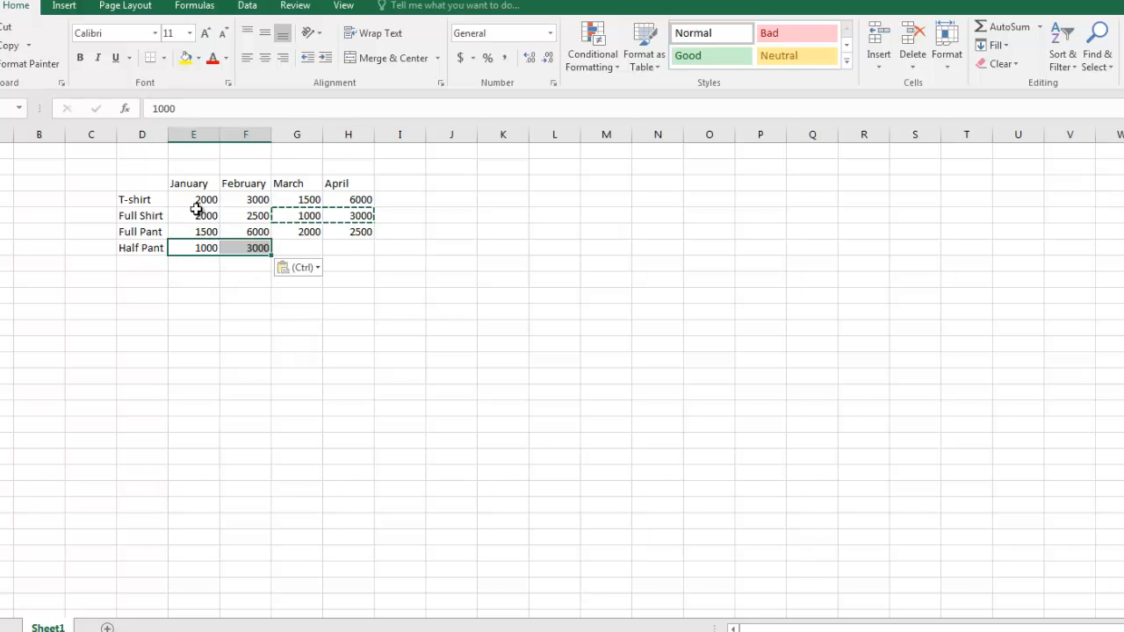
Copy the T-shirt values for January and February into the Half Pant cells for March and April
left_click_drag(203, 200, 243, 200)
key("ctrl+c")
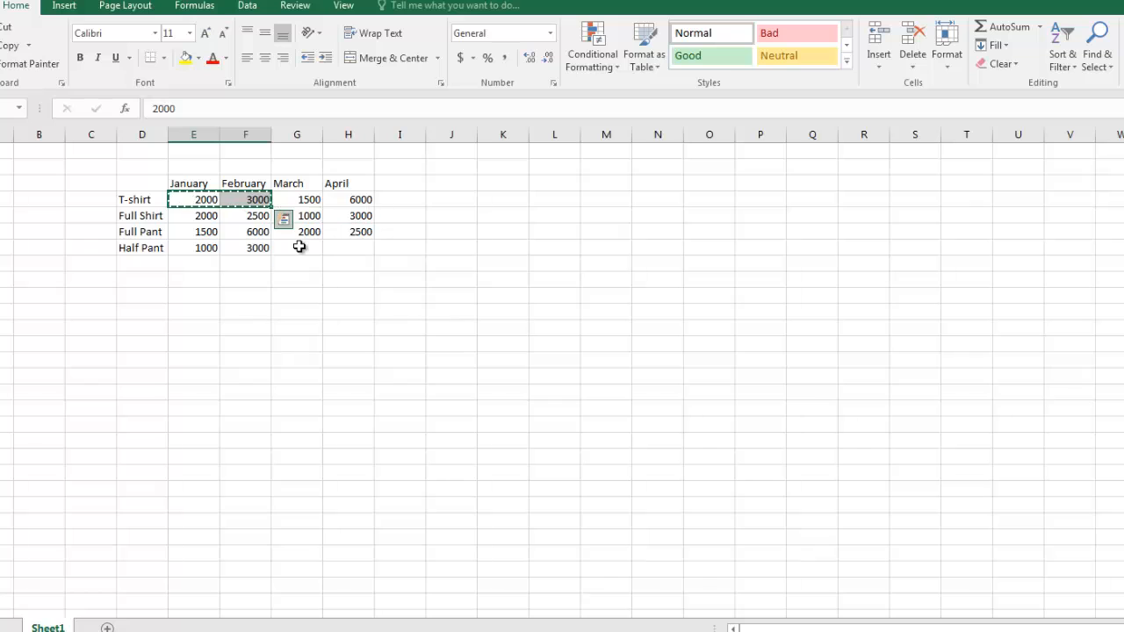
left_click(299, 247)
key("ctrl+v")
left_click(504, 314)
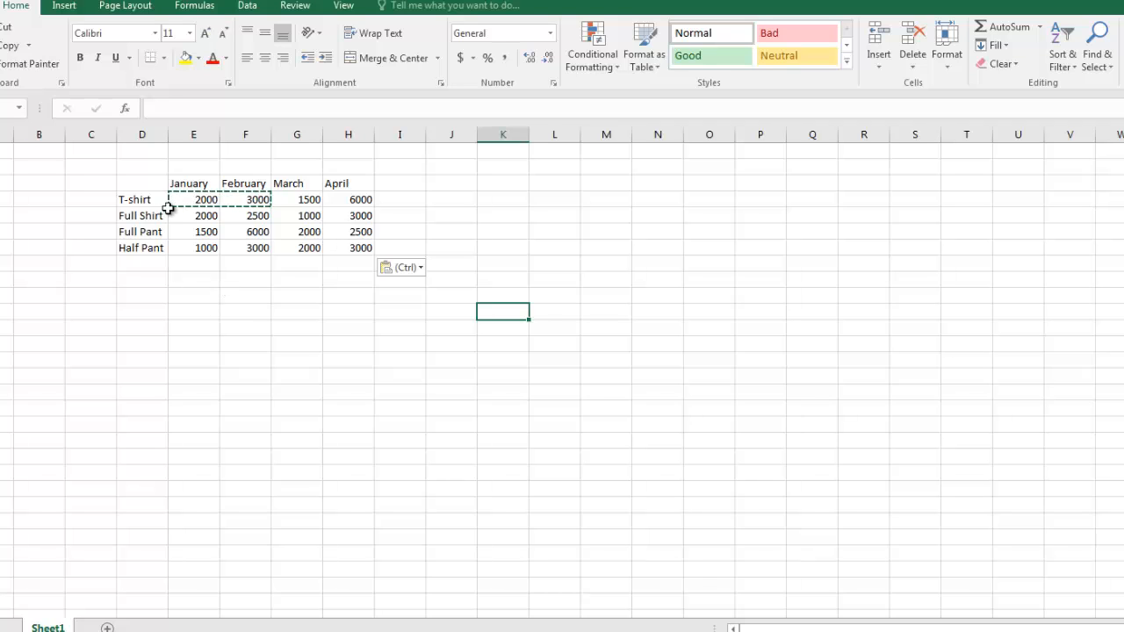
Insert a 2-D clustered column chart from the whole clothing table, including the month headers and item names
mouse_move(144, 185)
left_mouse_down()
mouse_move(175, 218)
mouse_move(371, 221)
mouse_move(358, 252)
left_mouse_up()
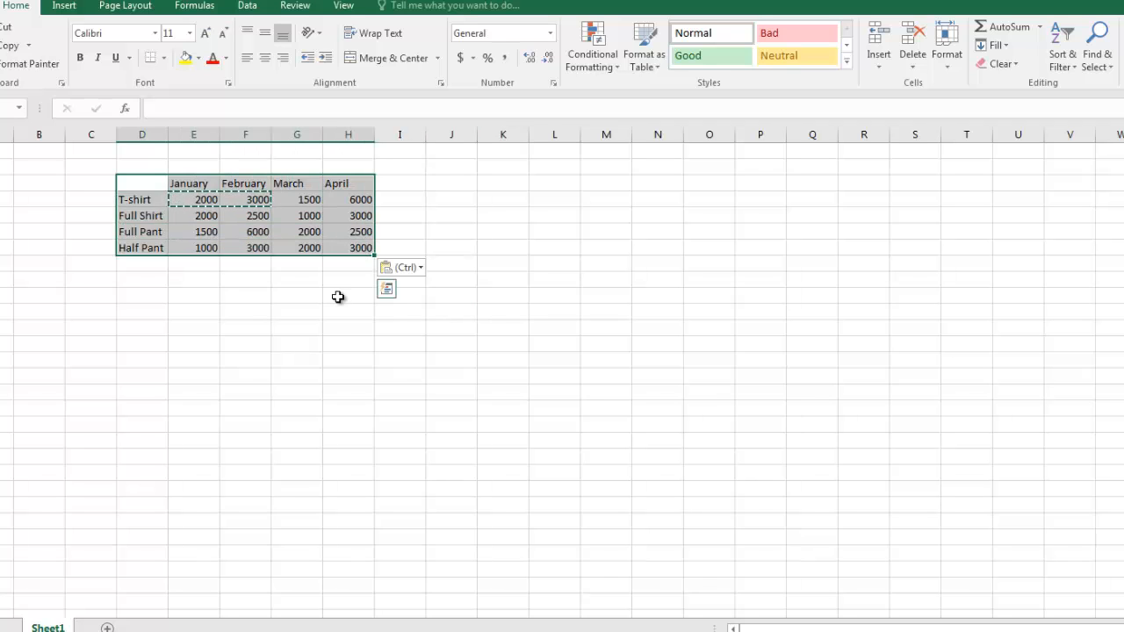
left_click(63, 6)
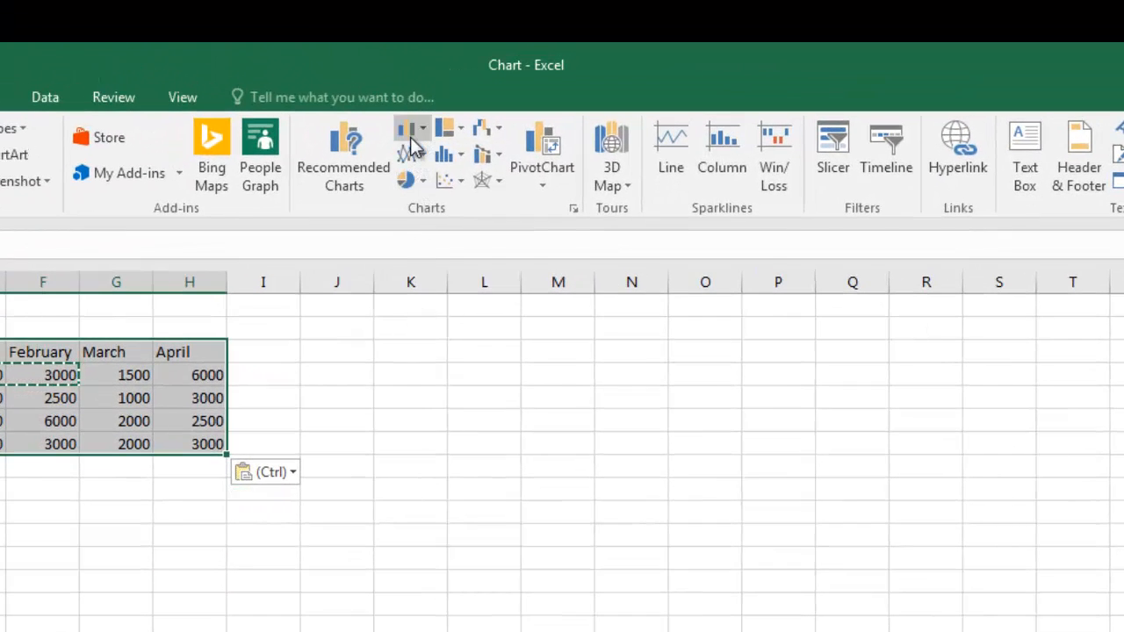
left_click(418, 134)
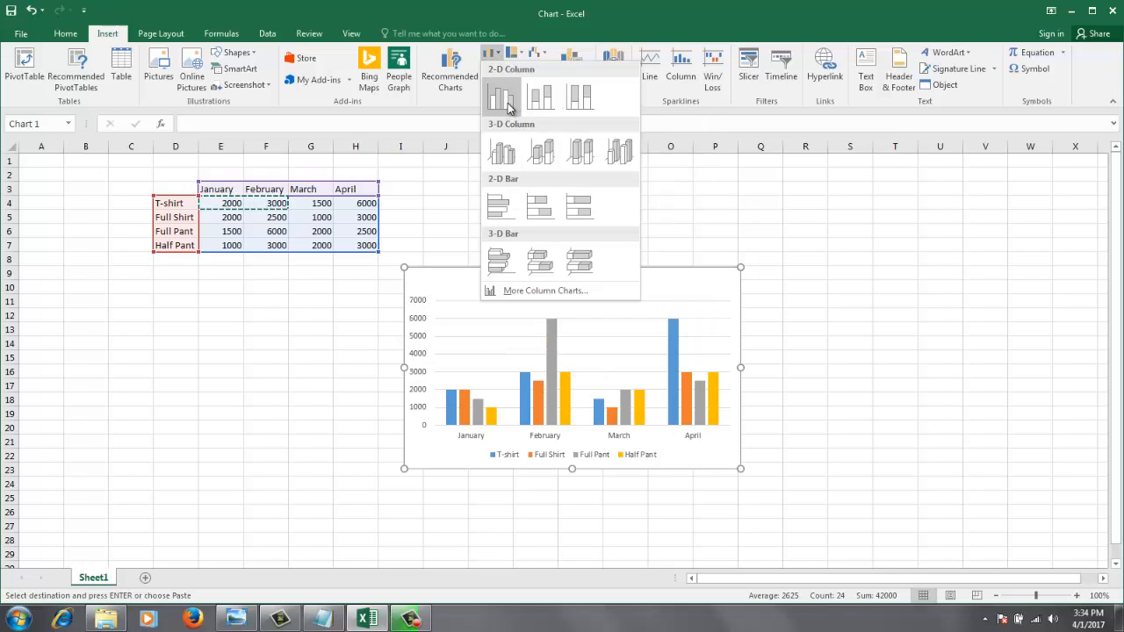
left_click(508, 102)
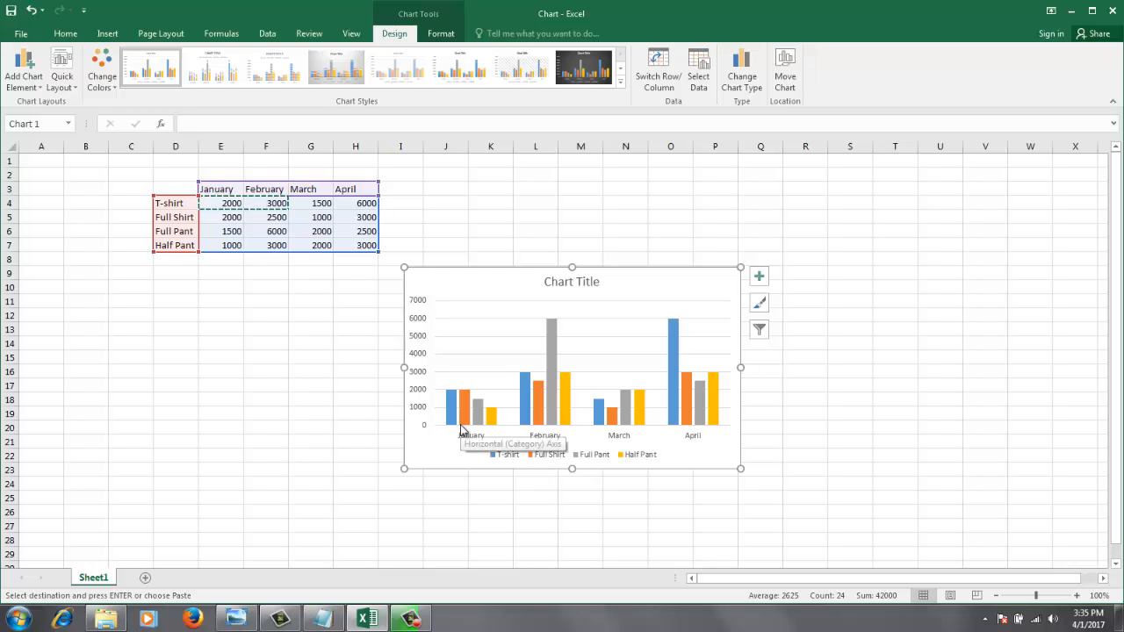
Add axis titles to the clustered column chart
mouse_move(468, 410)
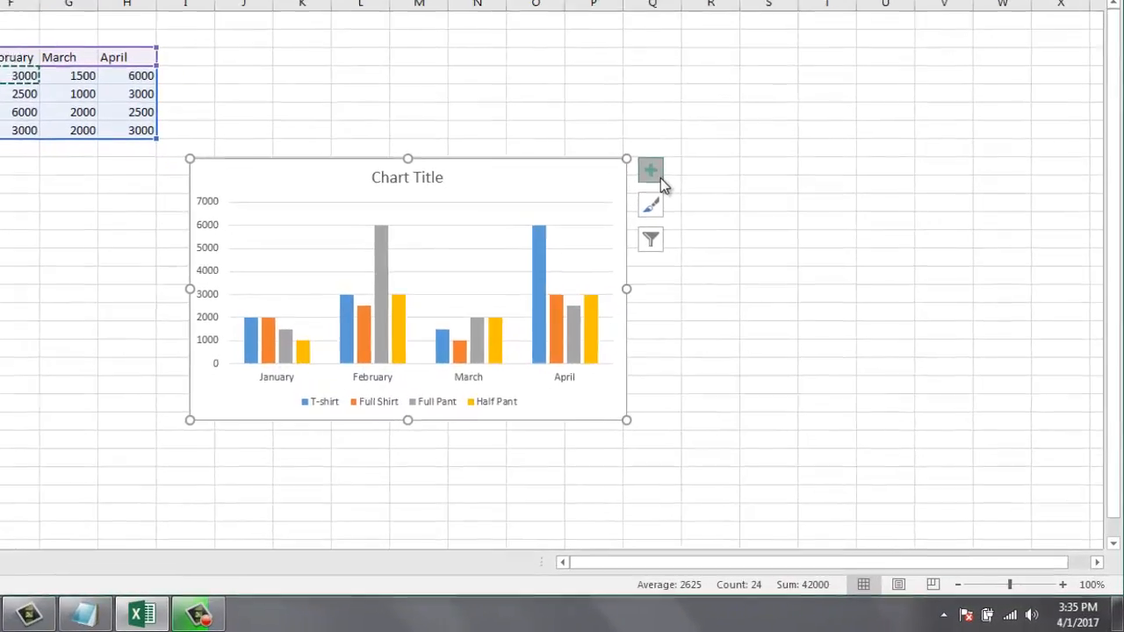
left_click(759, 276)
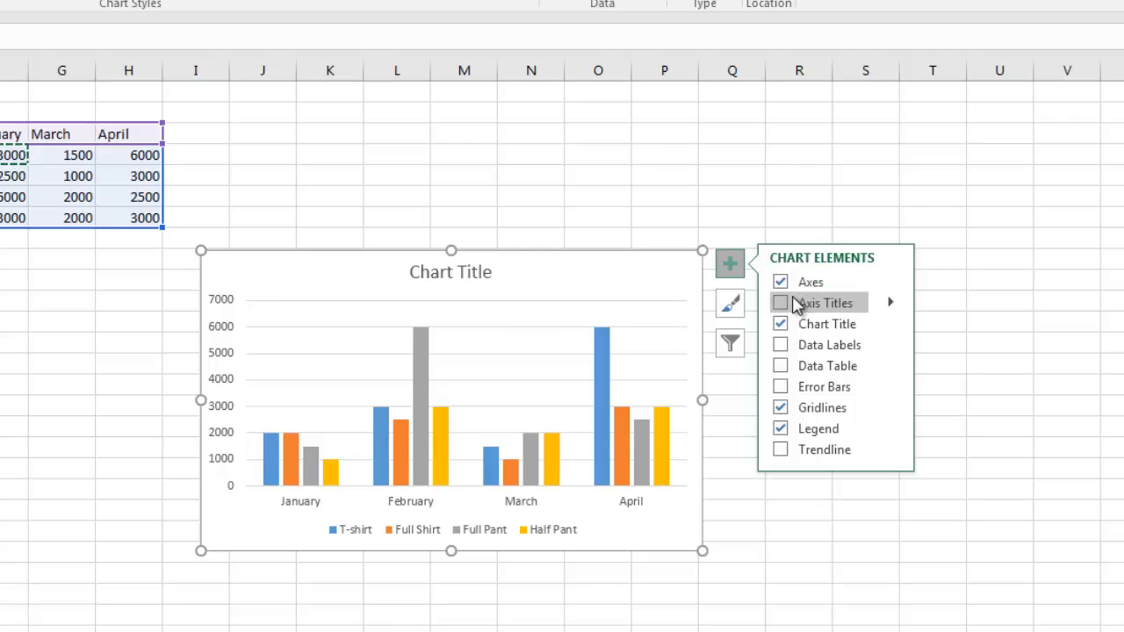
left_click(782, 304)
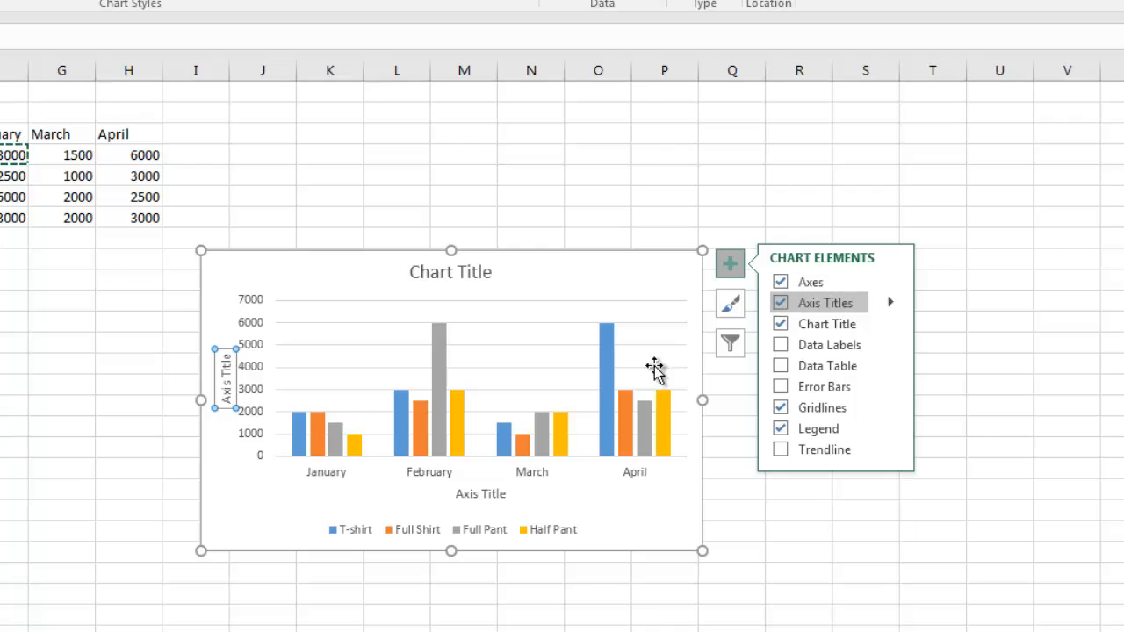
Replace the vertical axis title's placeholder text with "TK (BDT)"
double_click(232, 404)
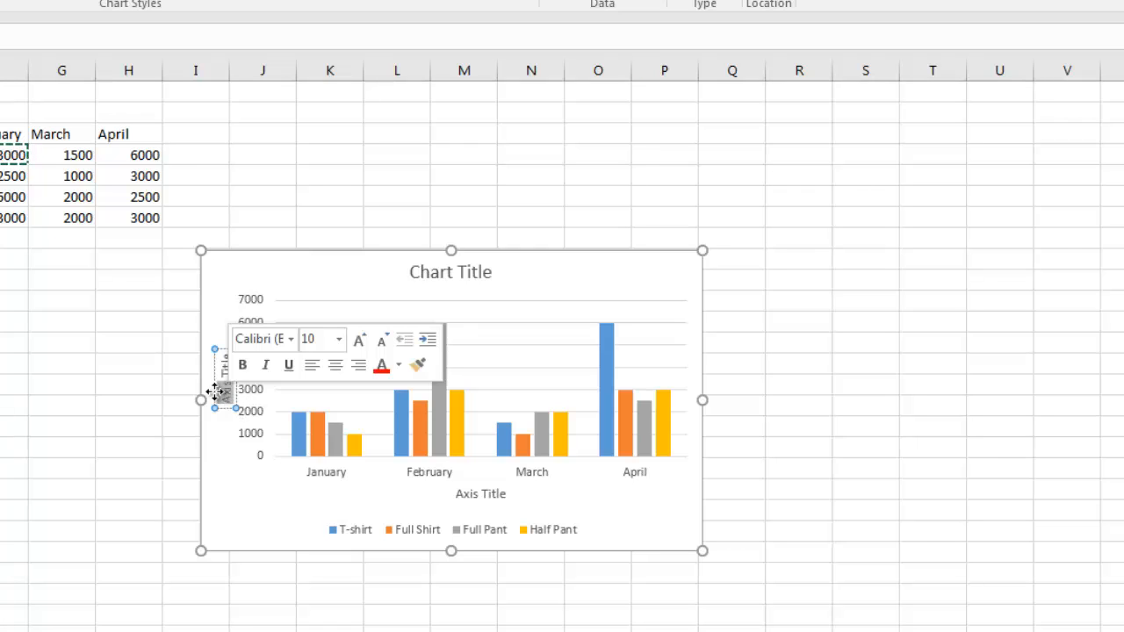
key("Delete")
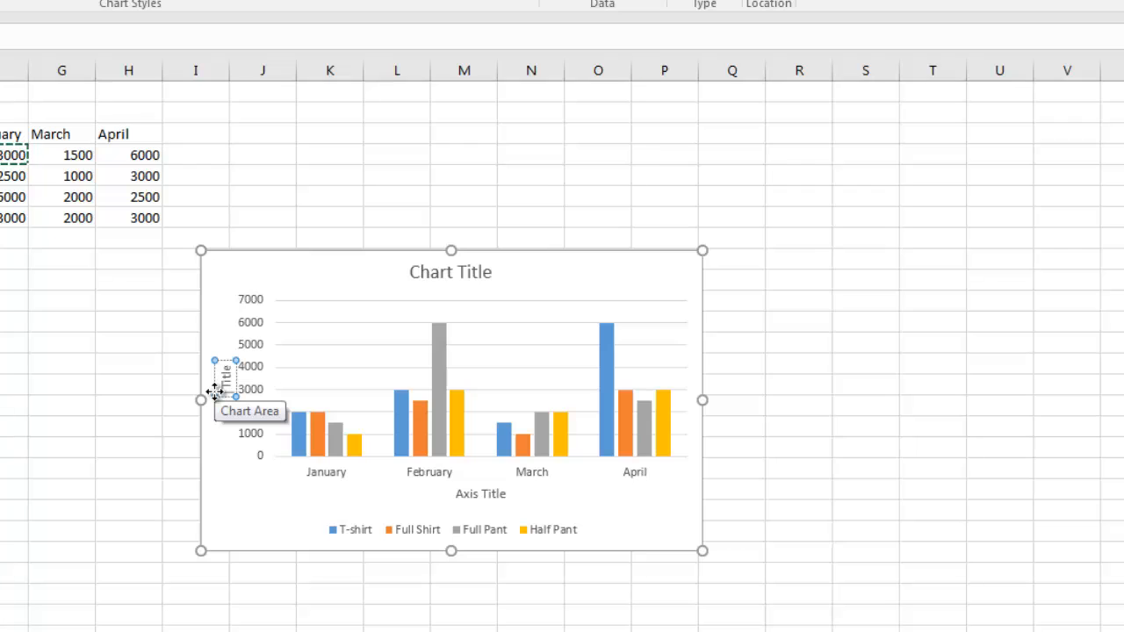
key("Delete")
key("Delete")
key("Delete")
key("Delete")
key("Delete")
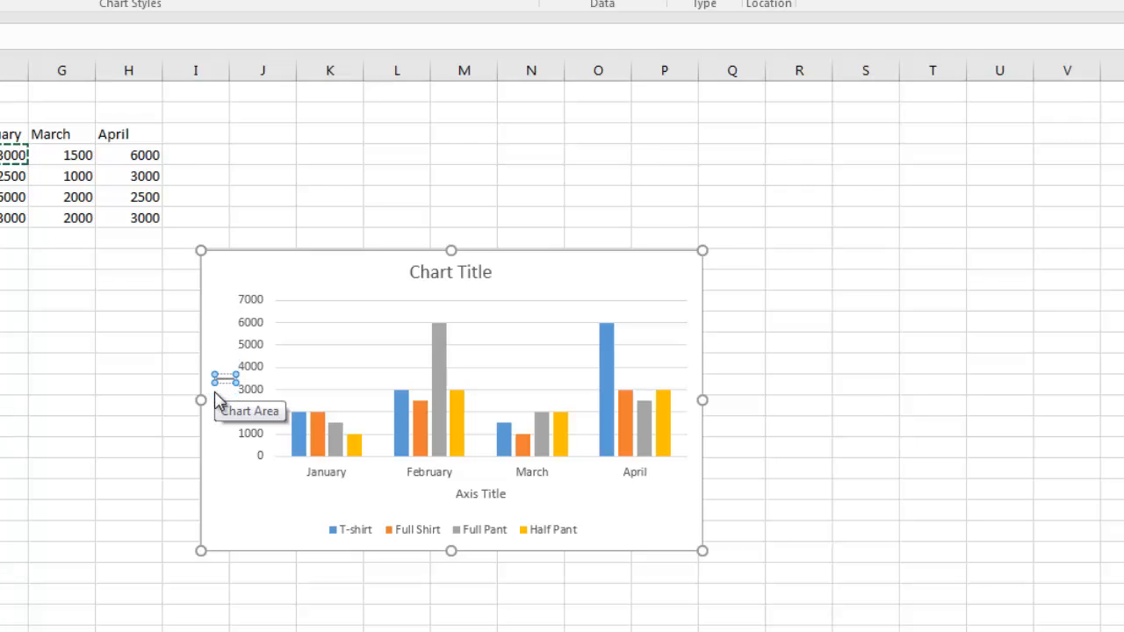
type("Tk (BD")
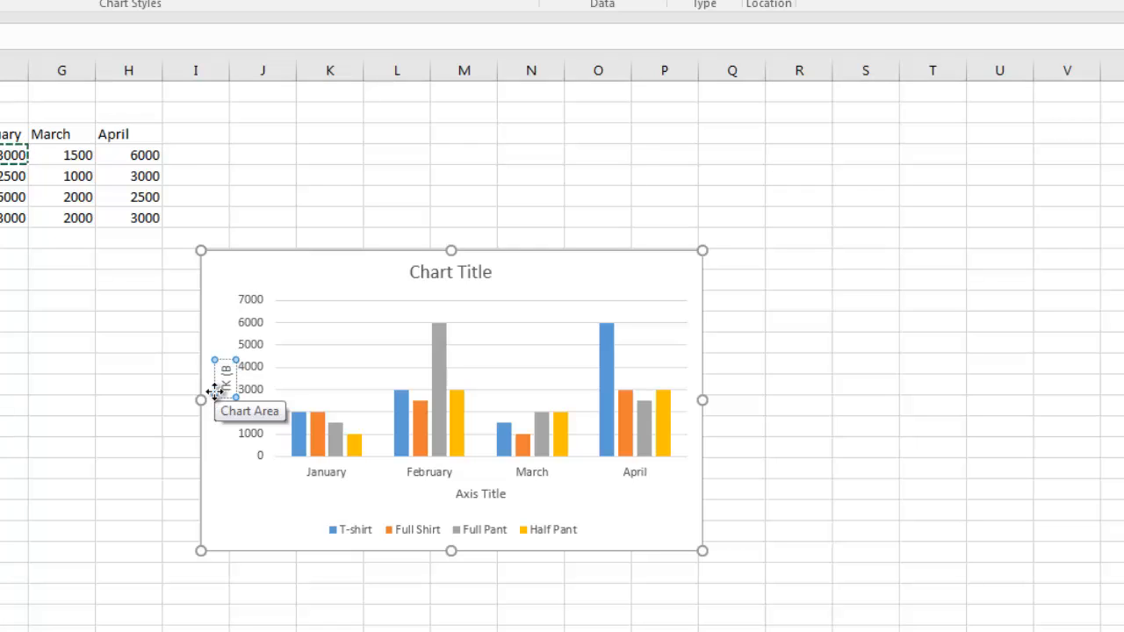
type("T)")
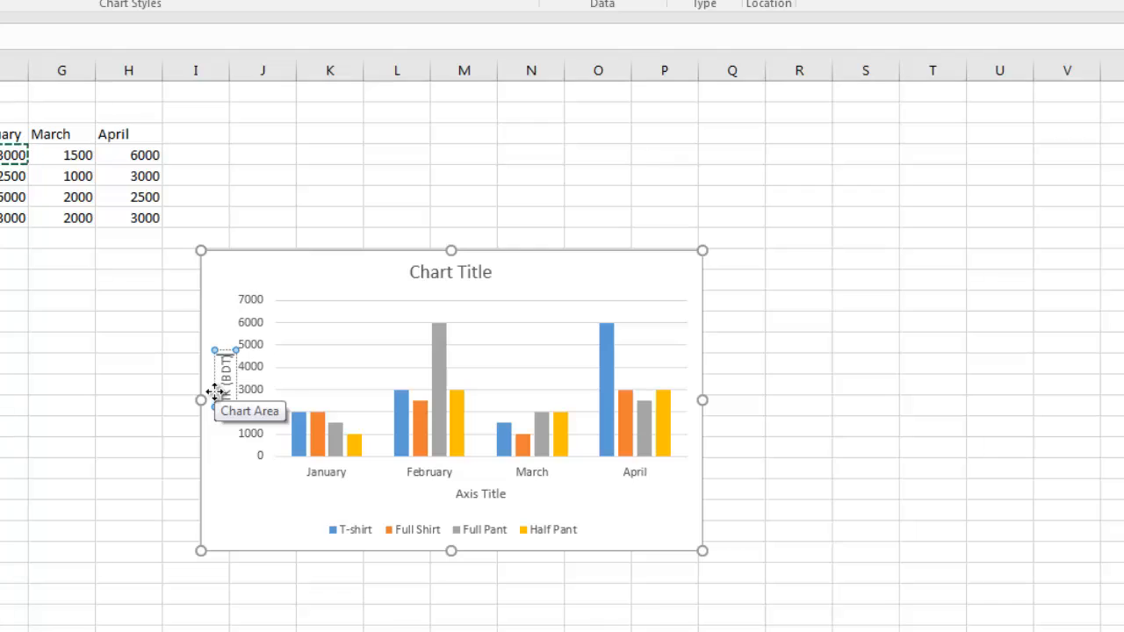
left_click(816, 389)
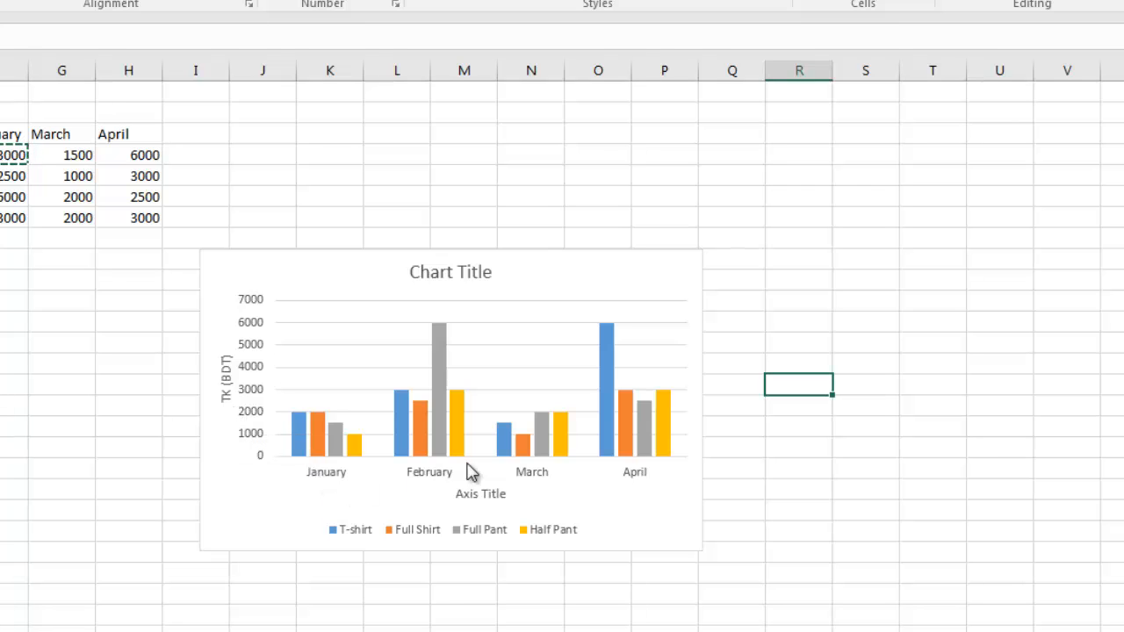
Add data labels to the column chart, trying the data table briefly but leaving it switched off
left_click(702, 268)
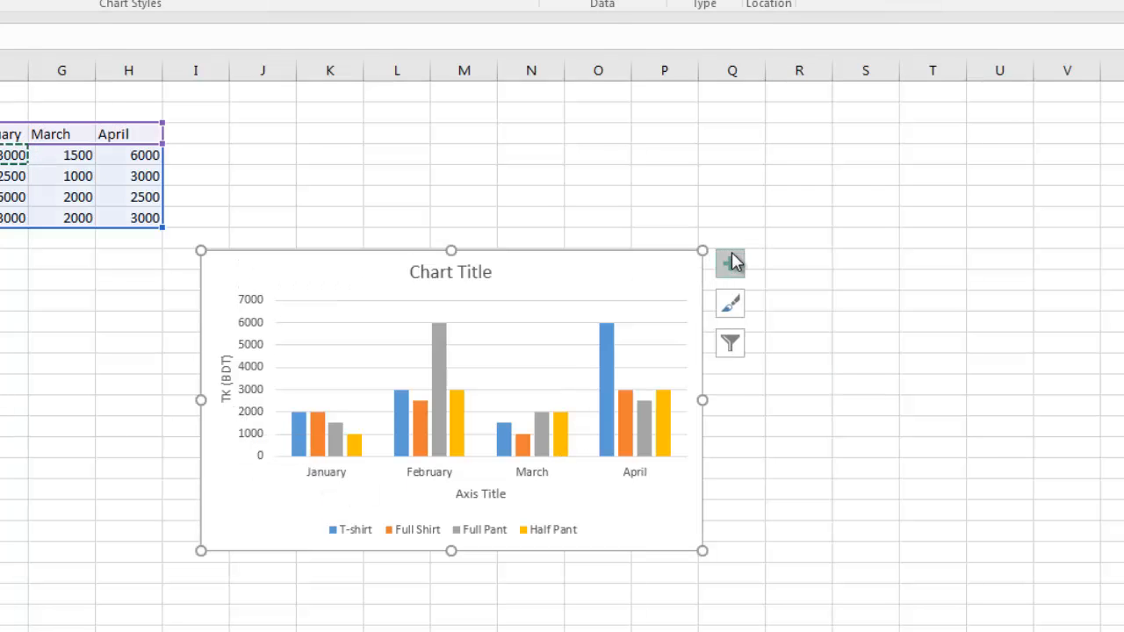
left_click(729, 266)
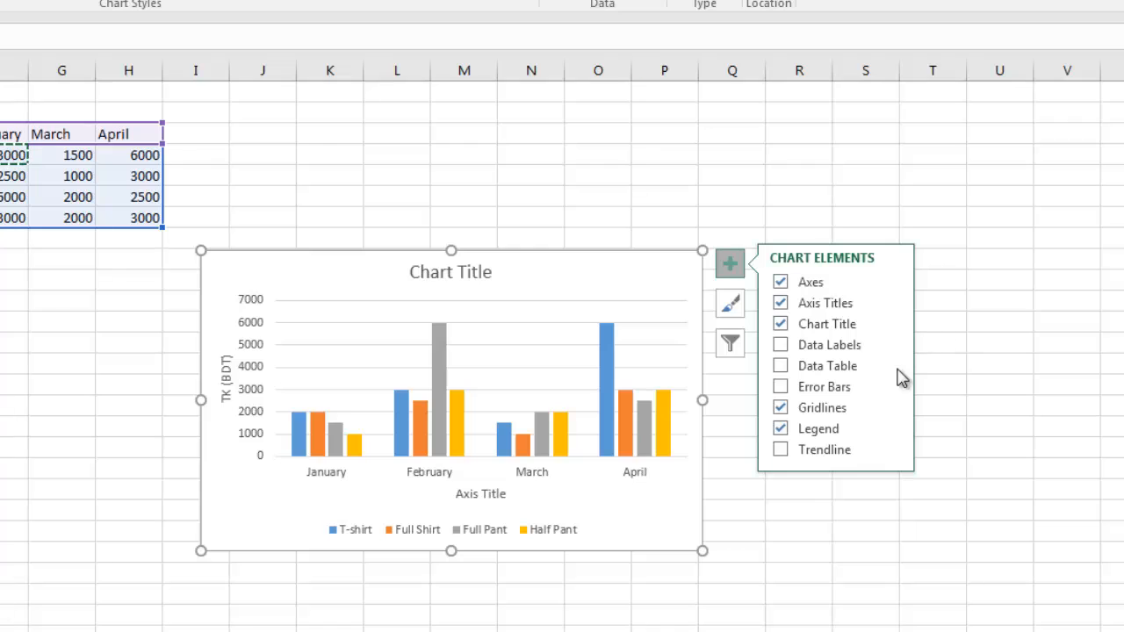
left_click(781, 345)
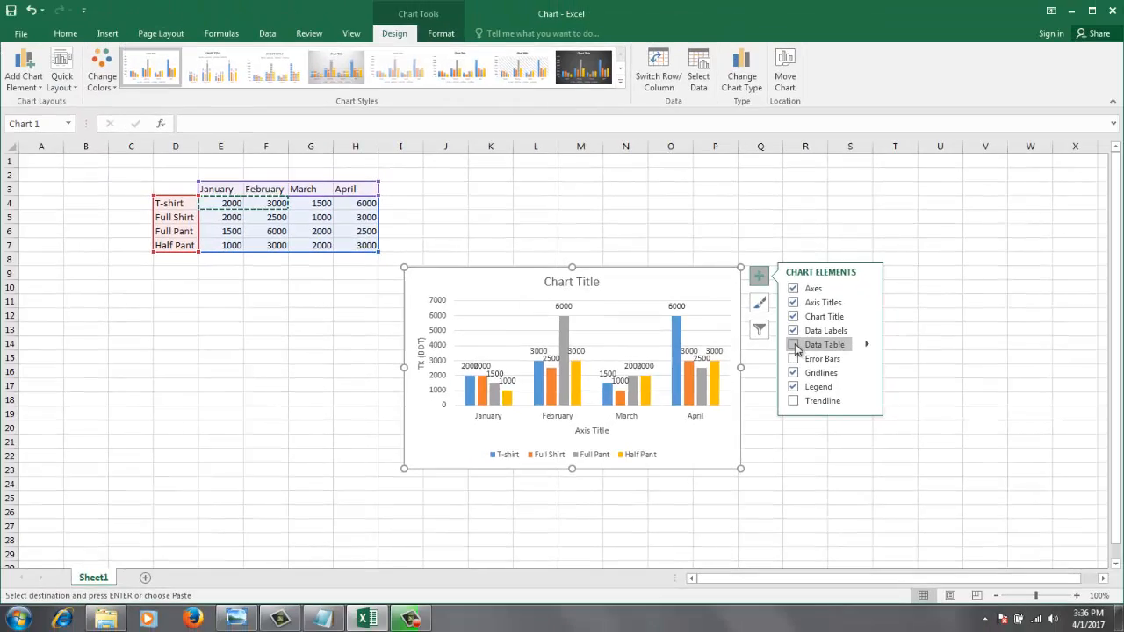
left_click(789, 351)
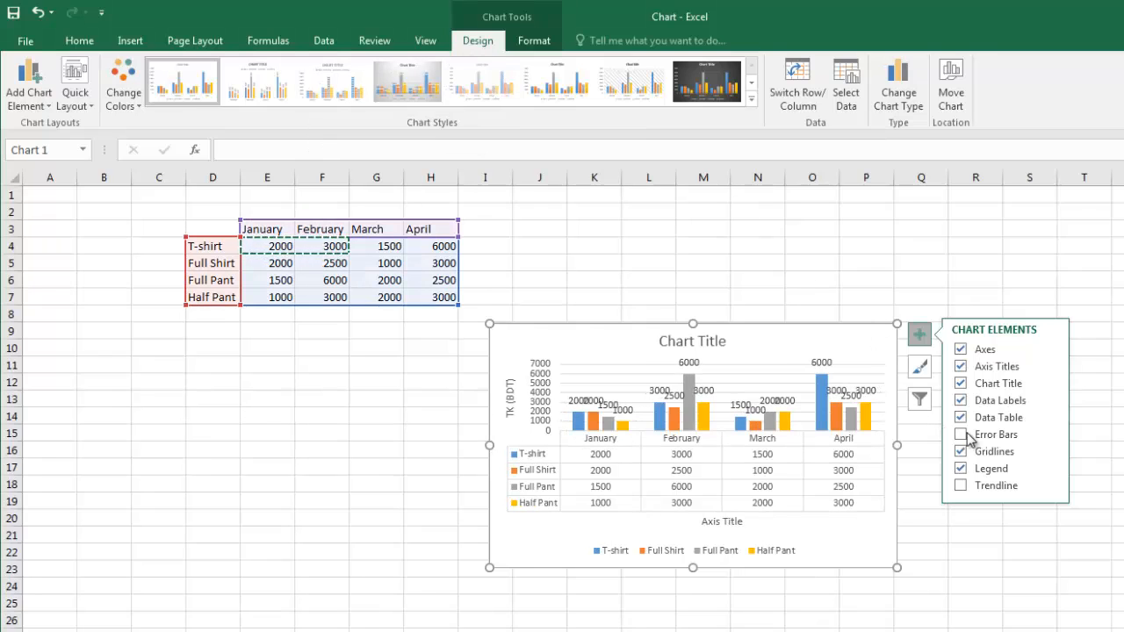
left_click(962, 418)
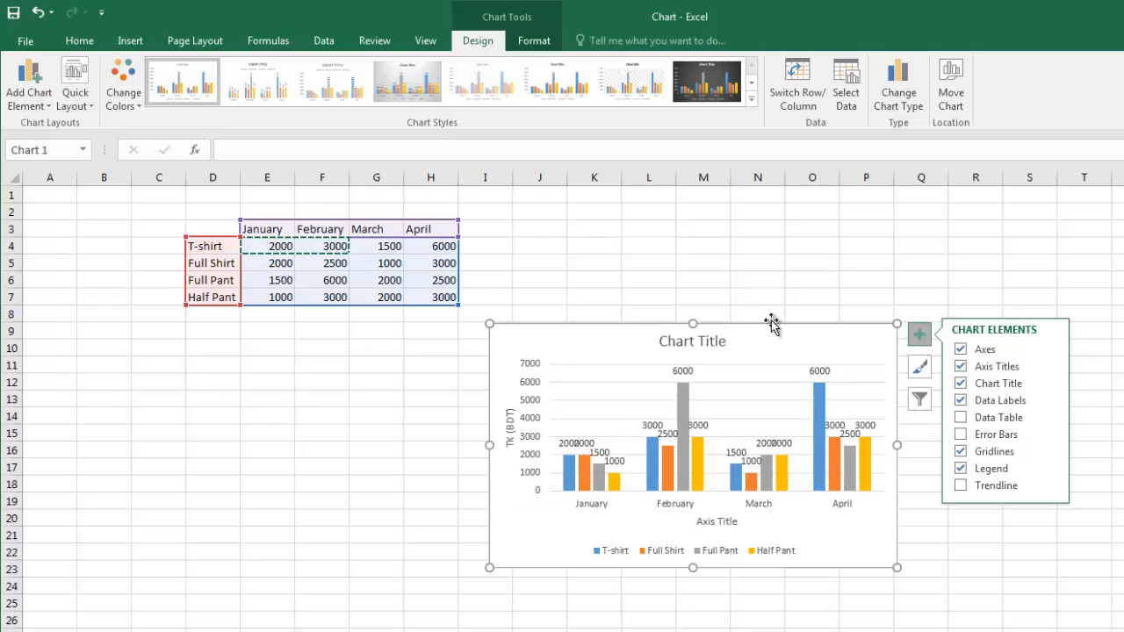
Enlarge the chart from its upper-right corner so it reaches about column R and row 6
left_click(898, 314)
left_click_drag(897, 314, 958, 282)
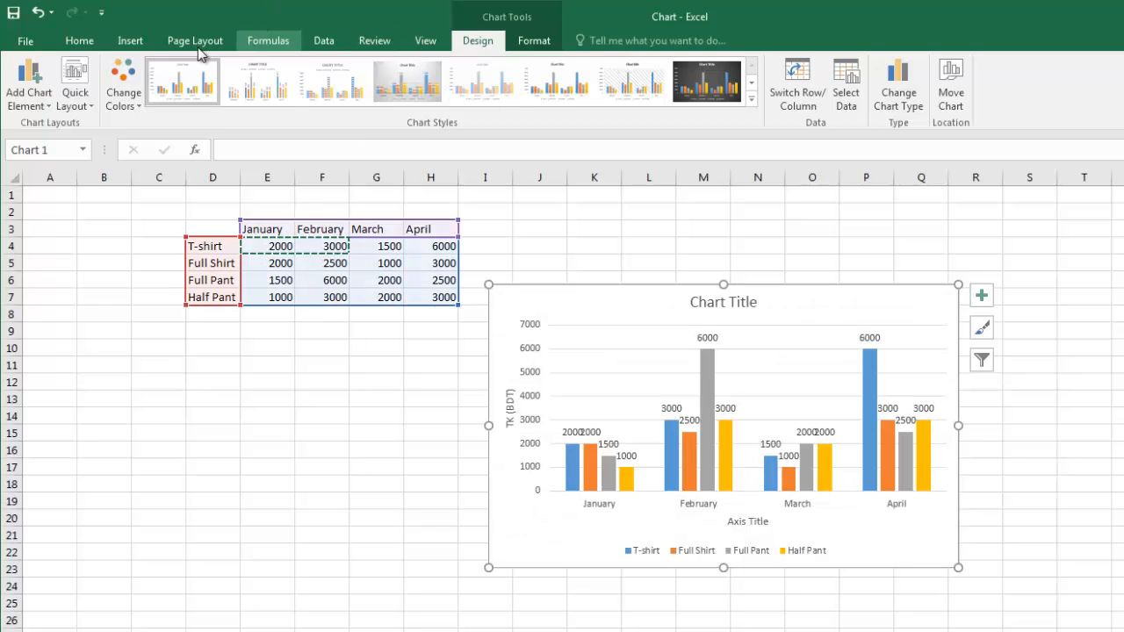
Preview the recommended line, column and bar charts, and change the chart to Stacked Bar with clothing items as categories
left_click(130, 41)
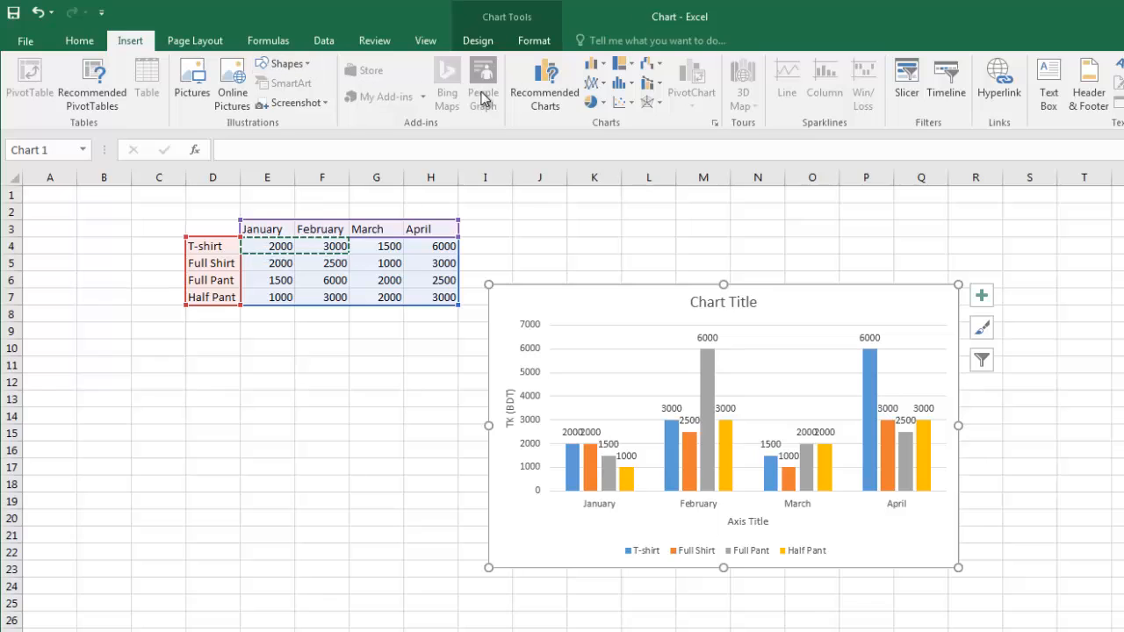
left_click(560, 110)
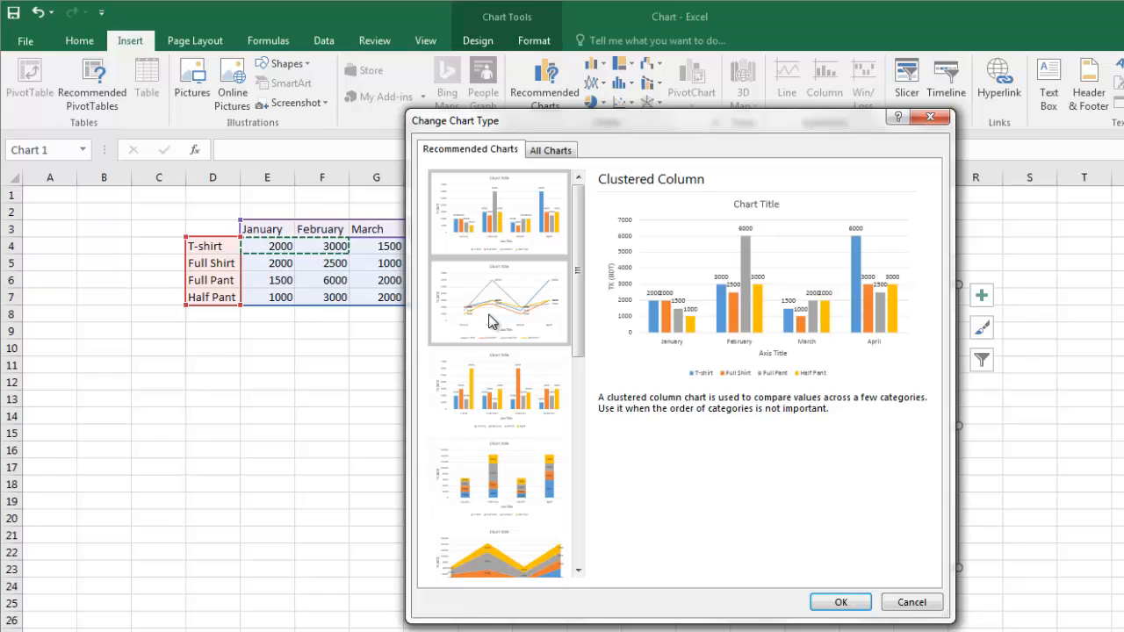
left_click(495, 318)
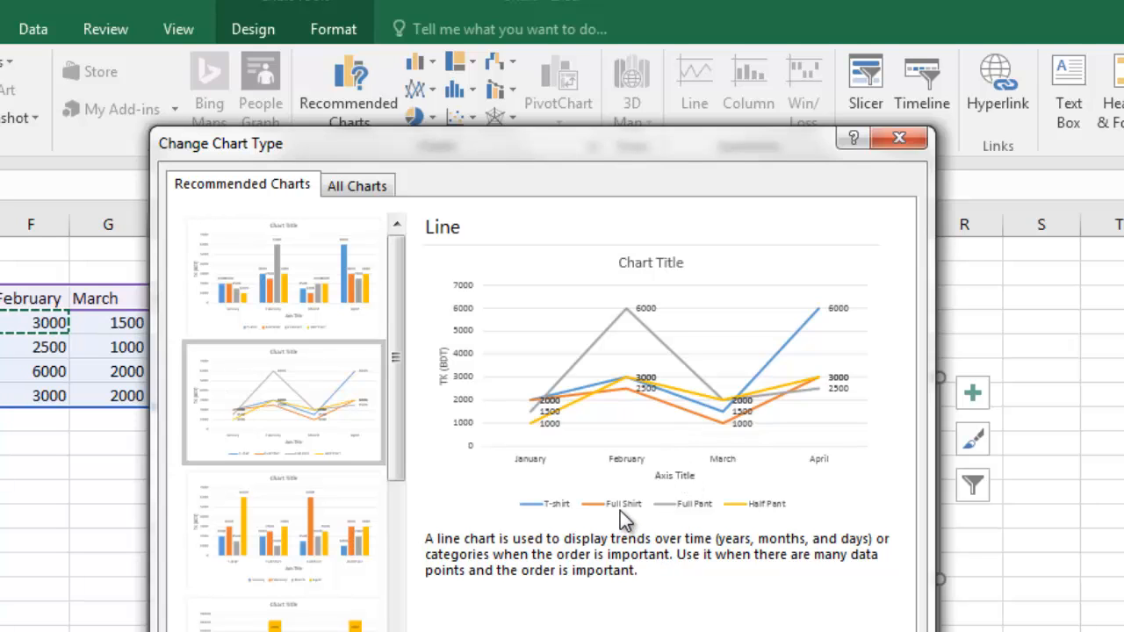
left_click(289, 521)
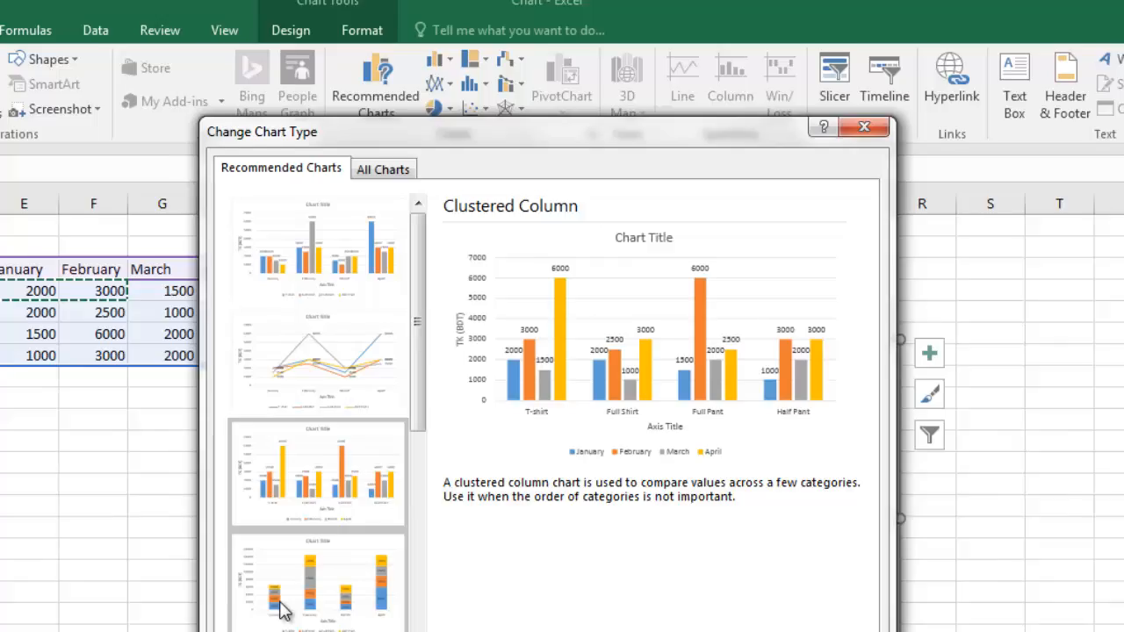
left_click(255, 624)
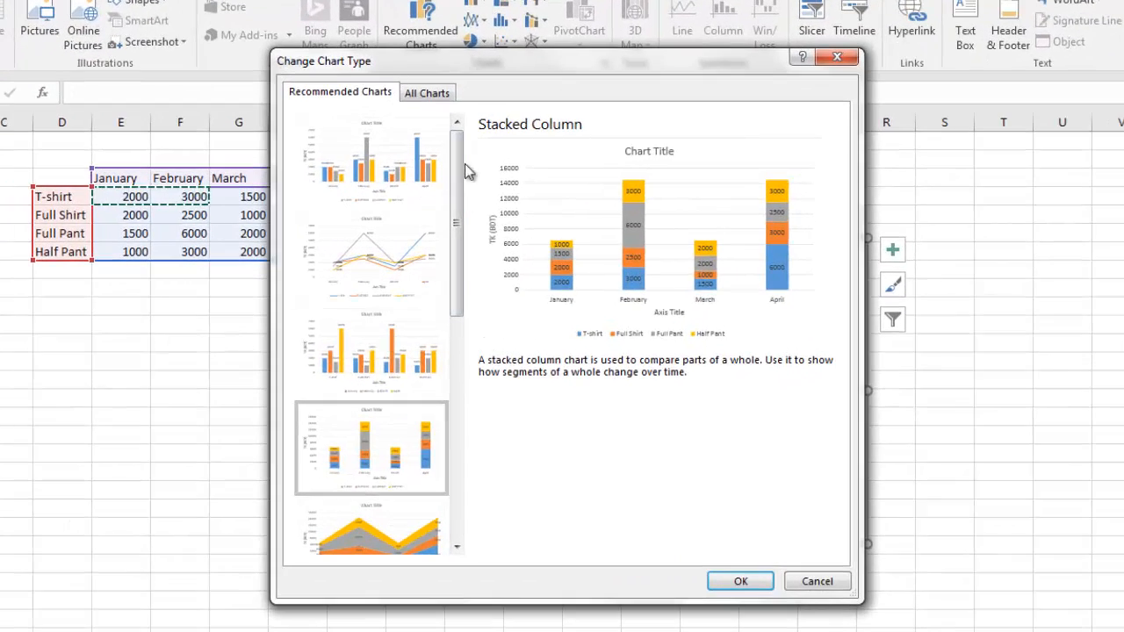
left_click_drag(466, 172, 465, 248)
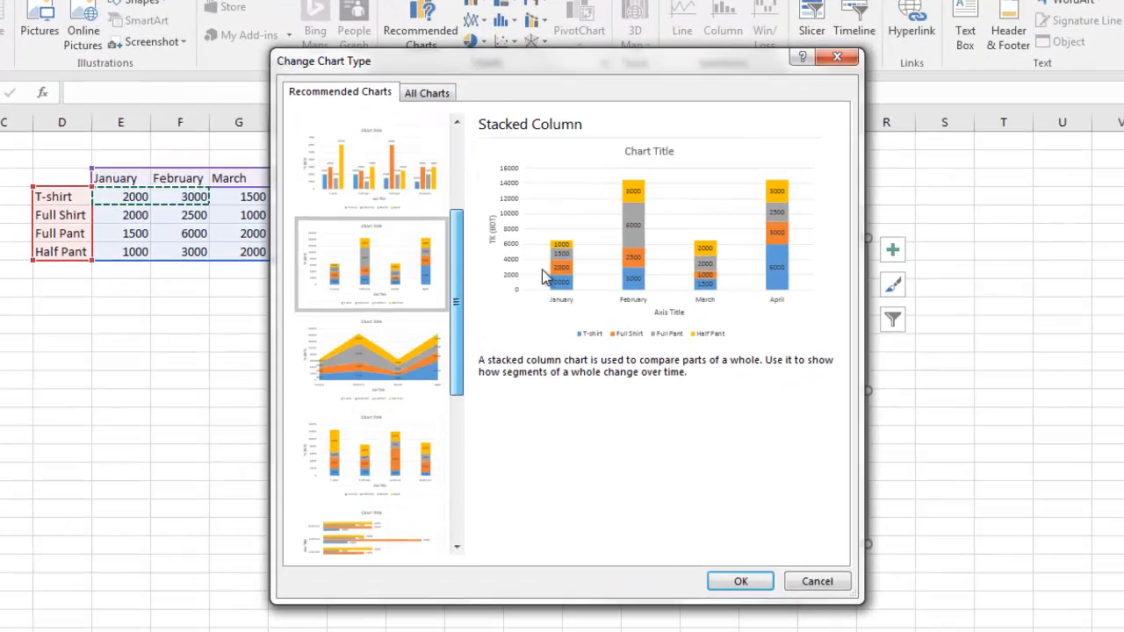
left_click(376, 452)
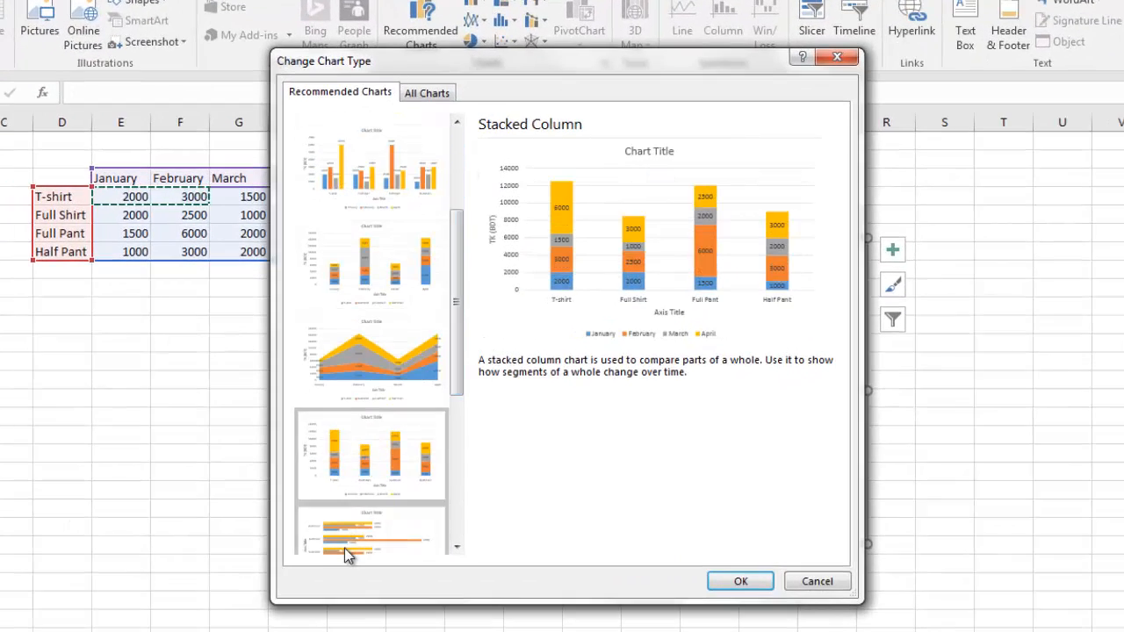
left_click(346, 551)
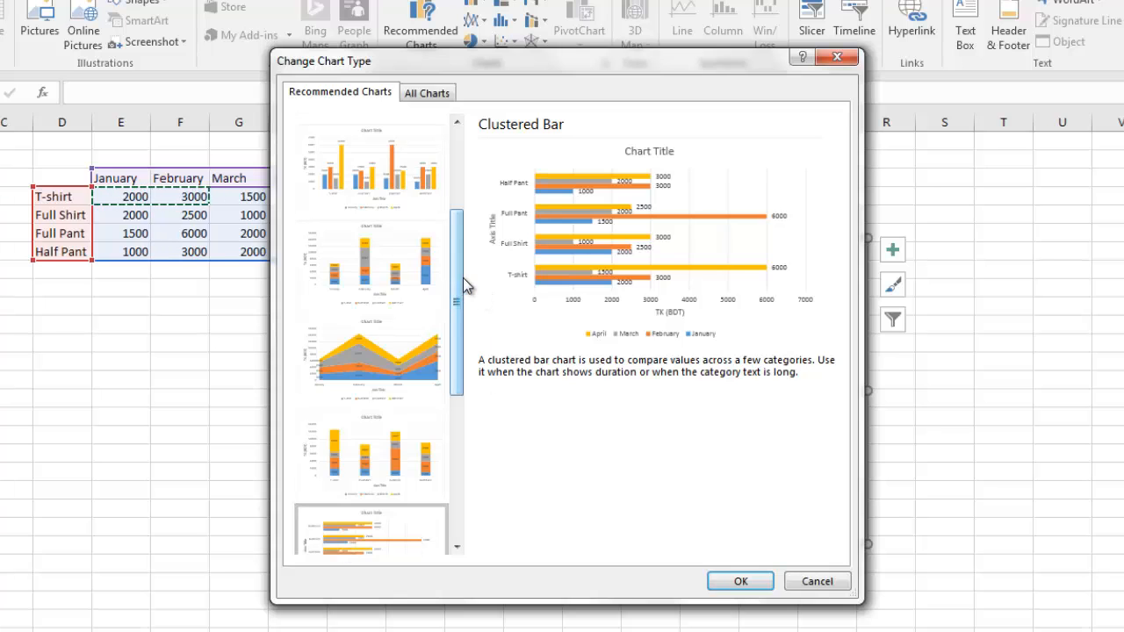
left_click_drag(454, 293, 519, 135)
left_click(399, 404)
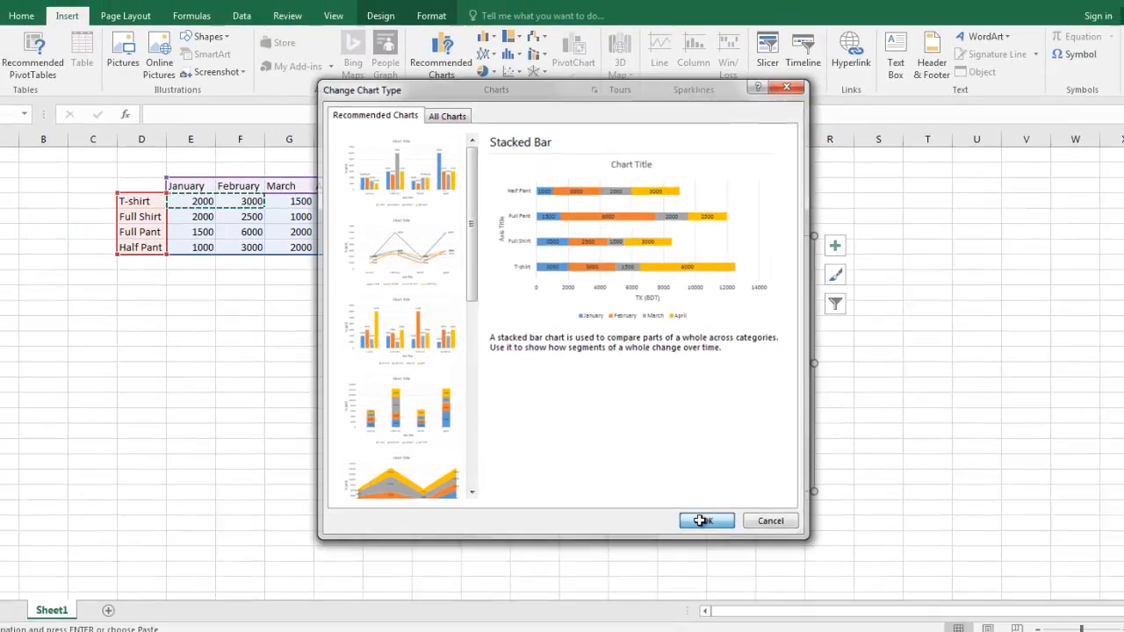
left_click(739, 581)
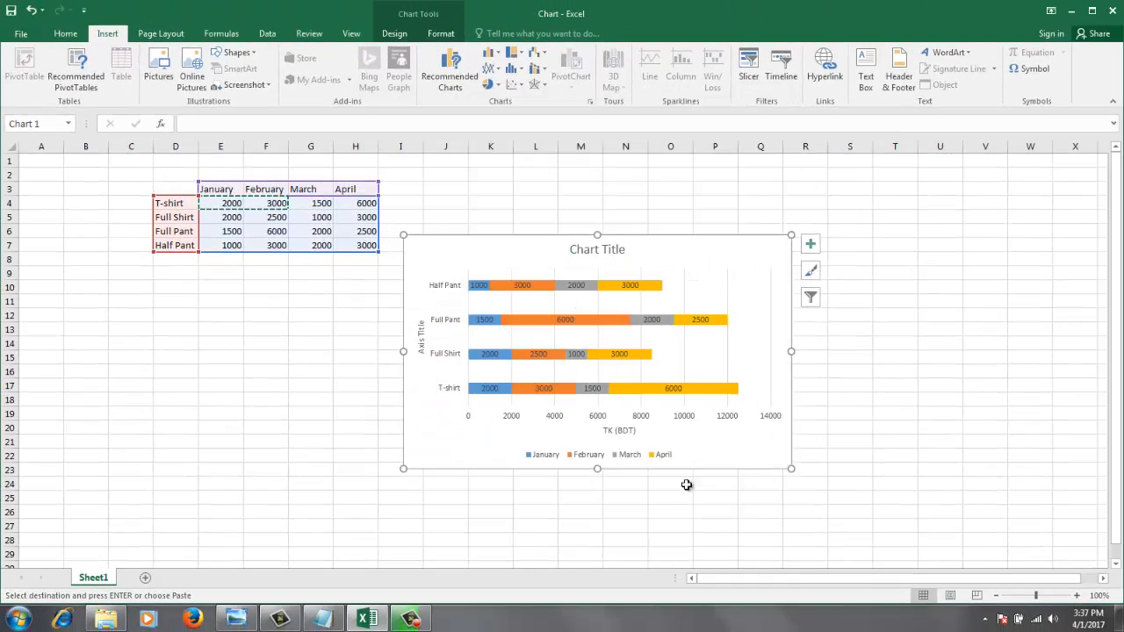
Try moving the plot area down and to the left inside the chart, and undo the move
left_click_drag(545, 332, 303, 413)
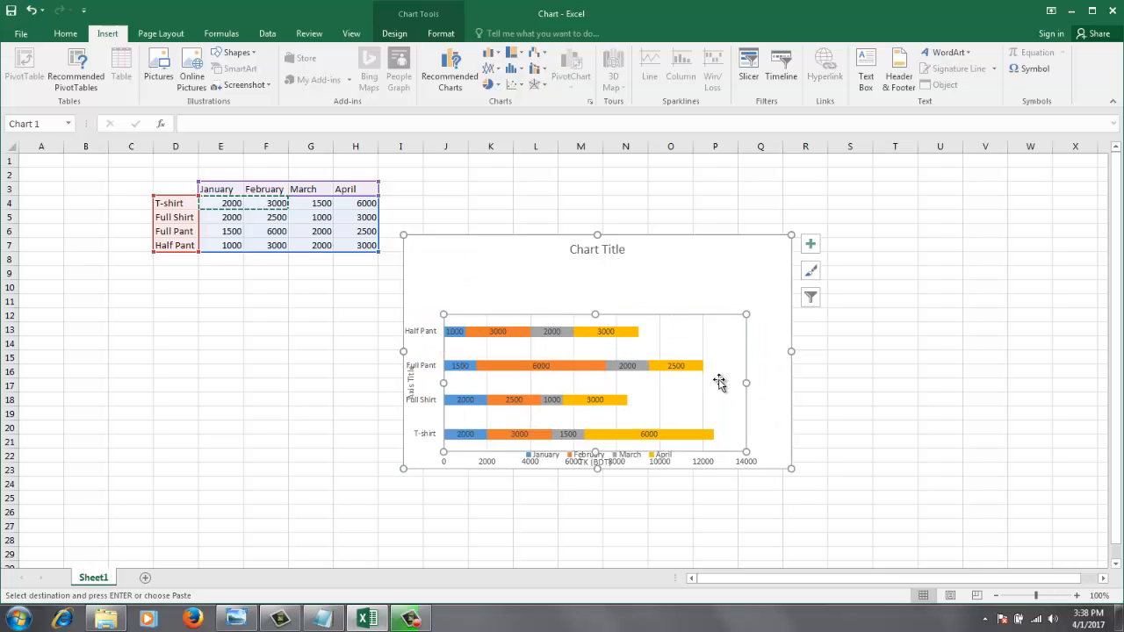
key("ctrl+z")
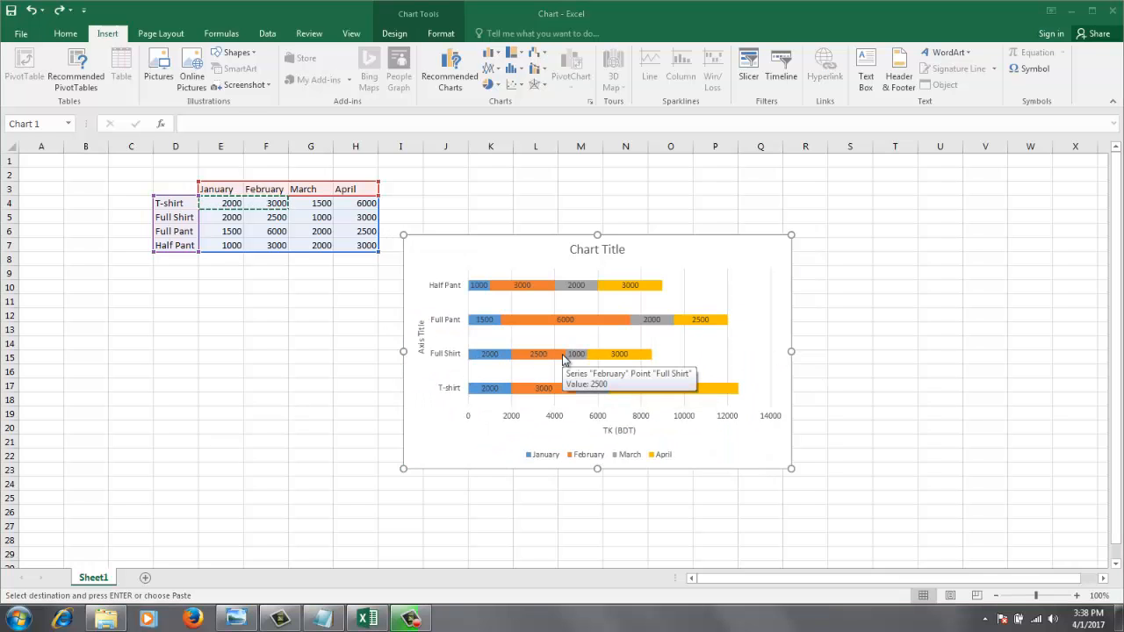